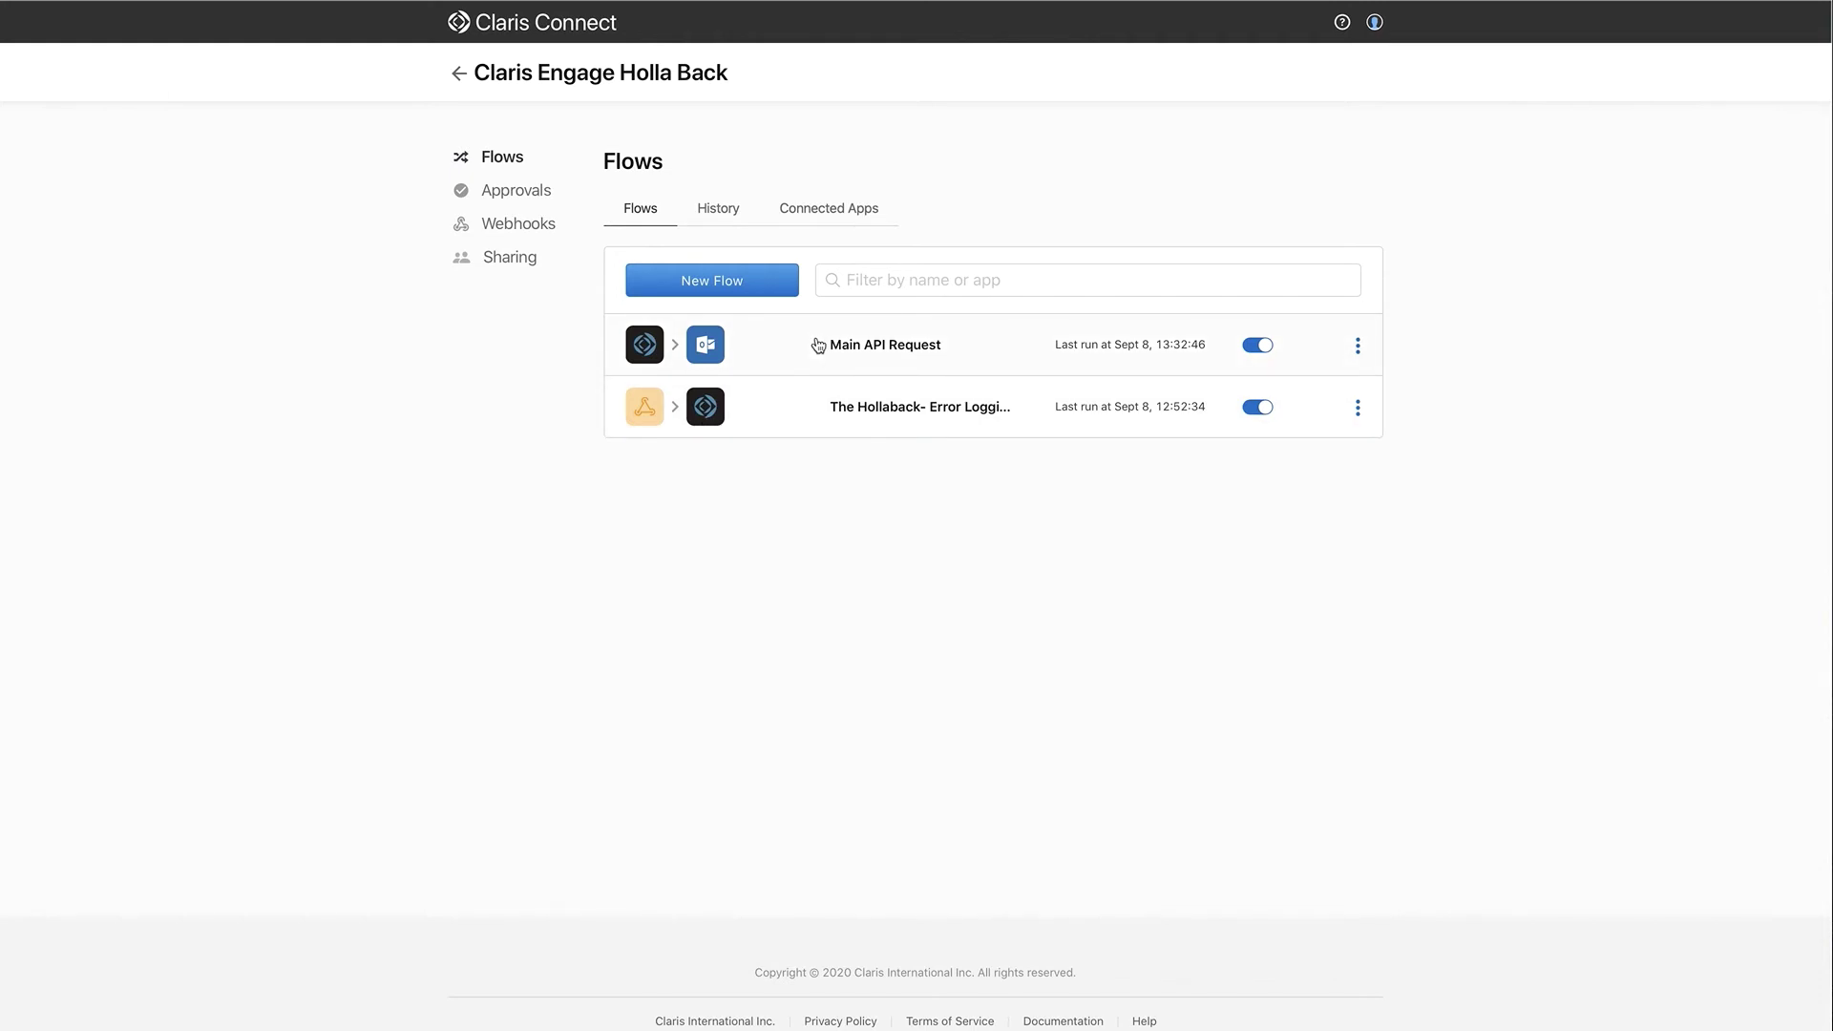
# Step: Open the Main API Request flow and review the callback URL setup instructions of its Script trigger
pyautogui.click(818, 346)
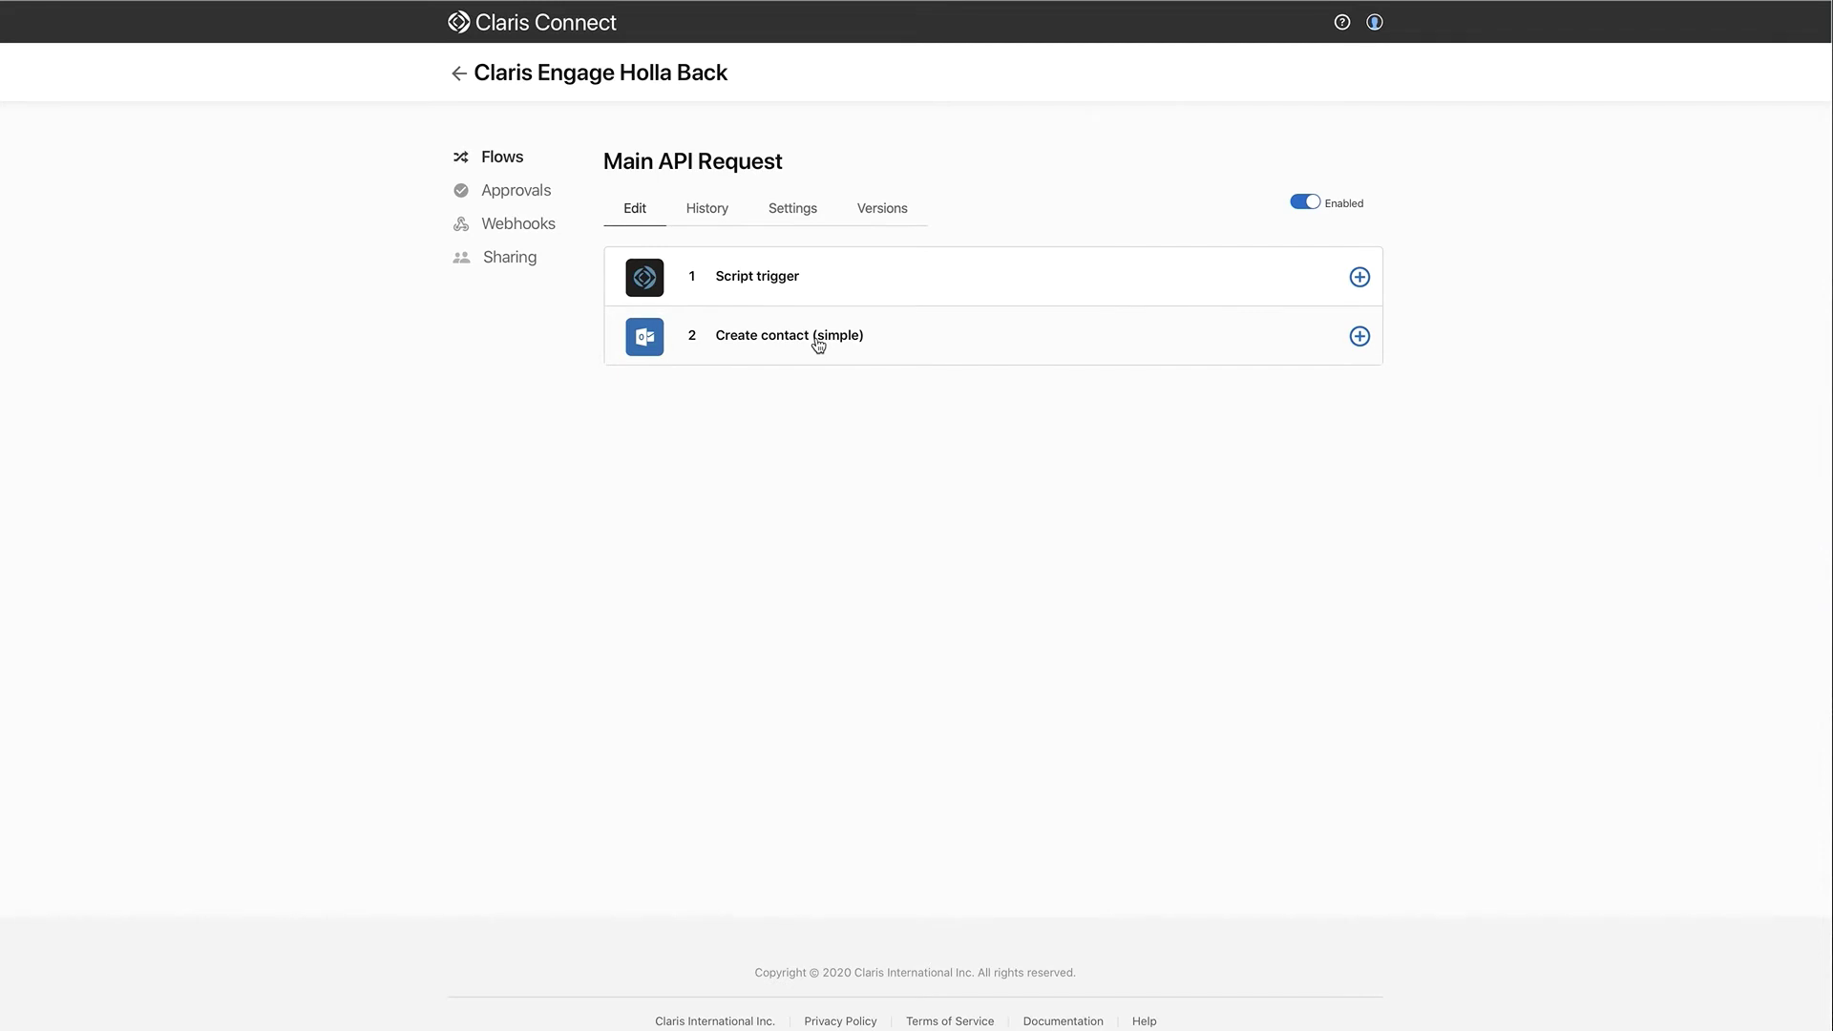
pyautogui.click(894, 274)
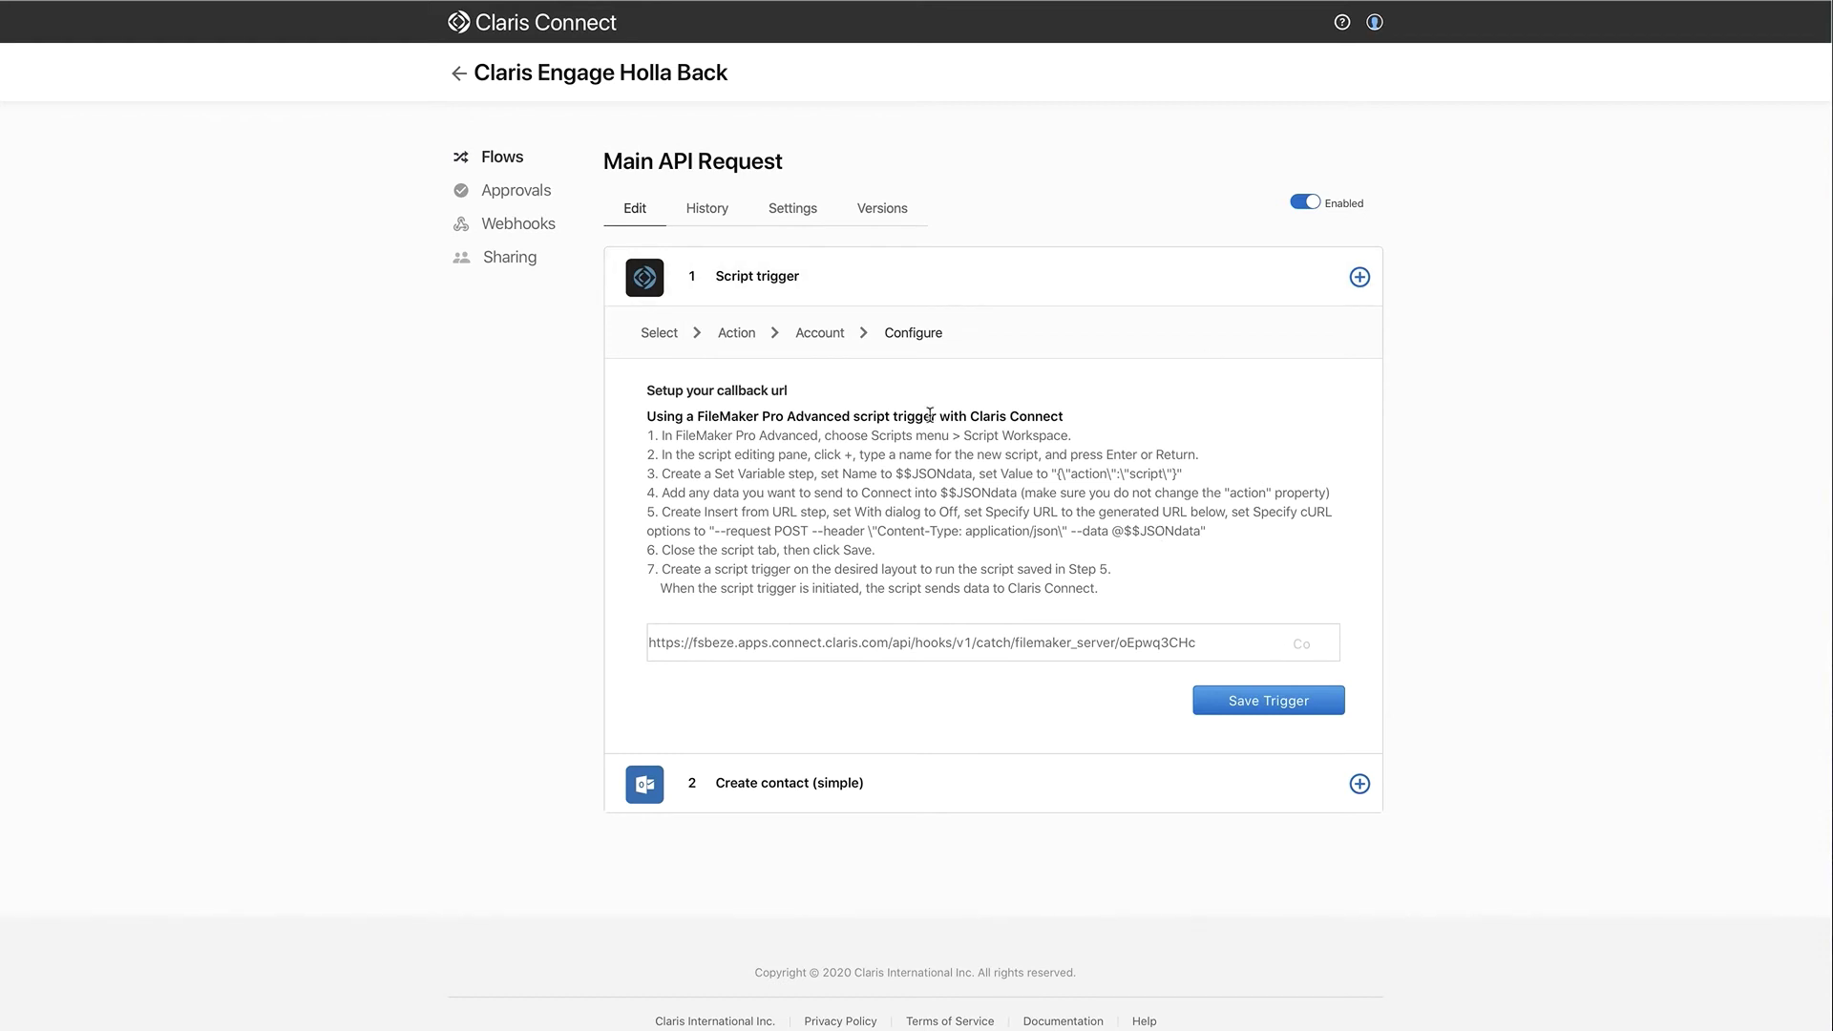
pyautogui.moveTo(1115, 588); pyautogui.dragTo(1152, 586)
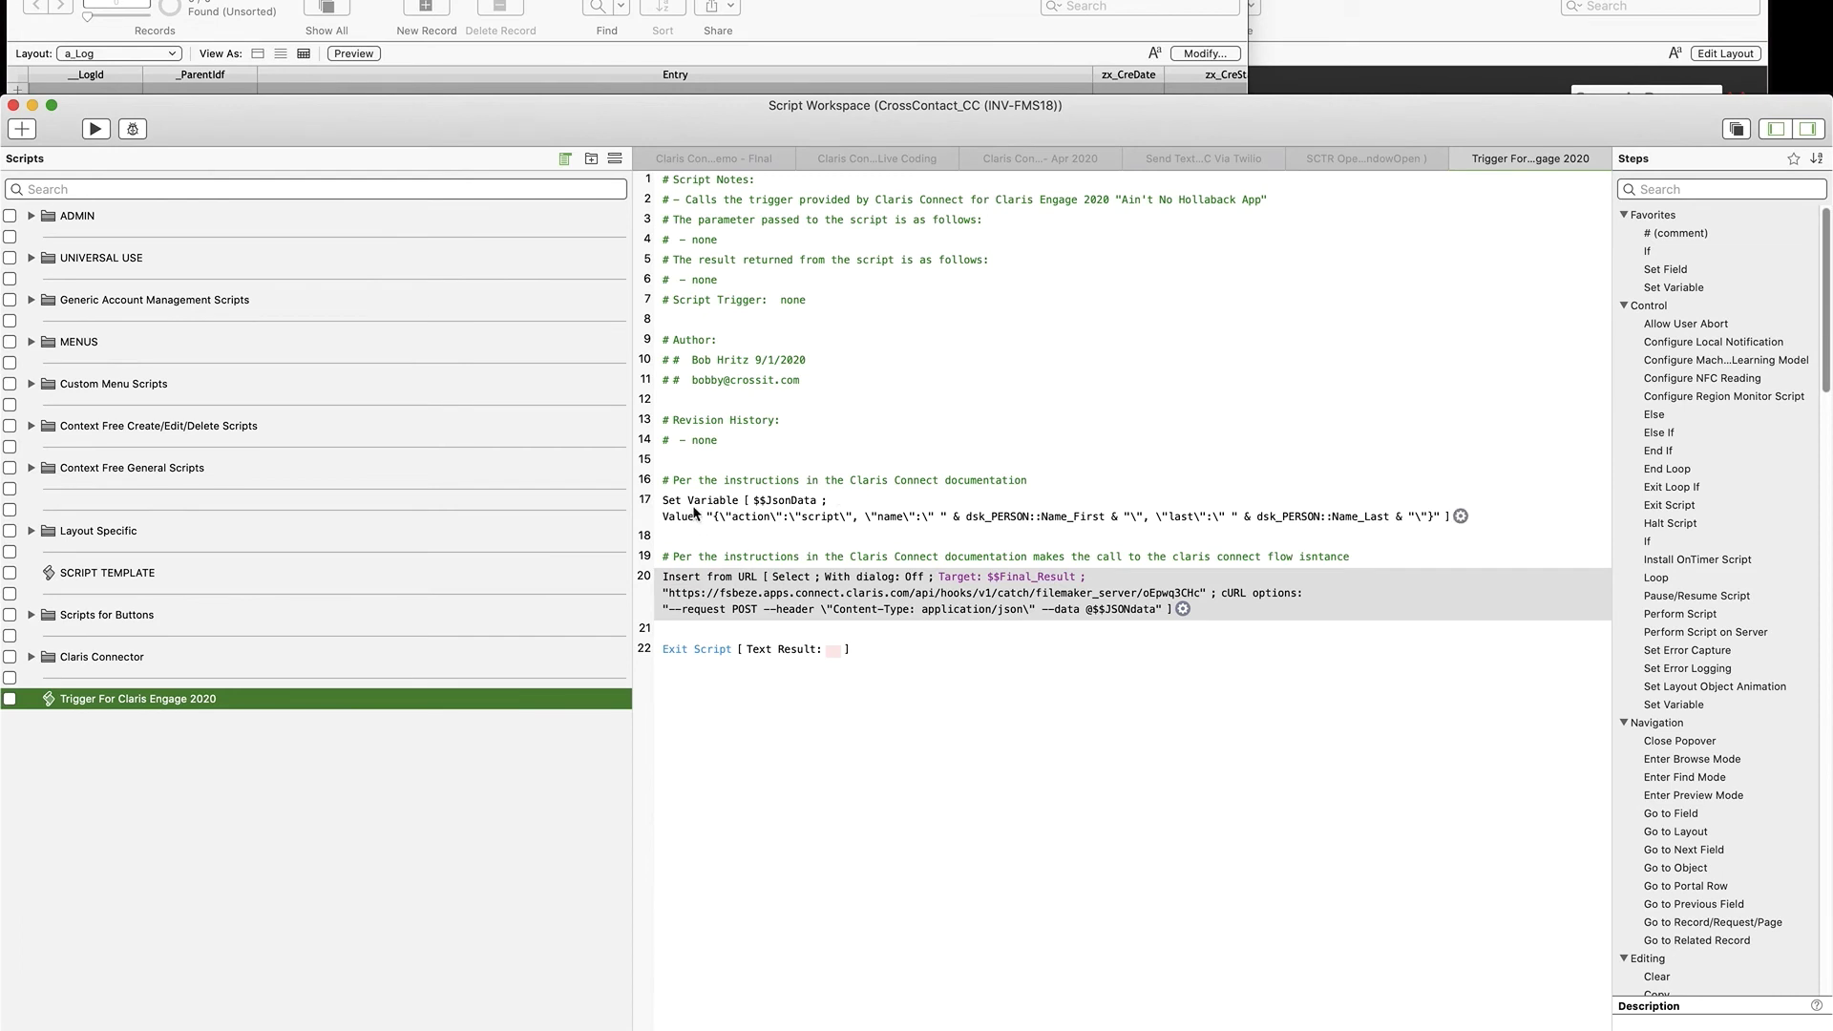
# Step: In FileMaker, examine the Set Variable and Insert from URL steps of the Trigger For Claris Engage 2020 script and bring up the Cross.Contact window
pyautogui.click(694, 513)
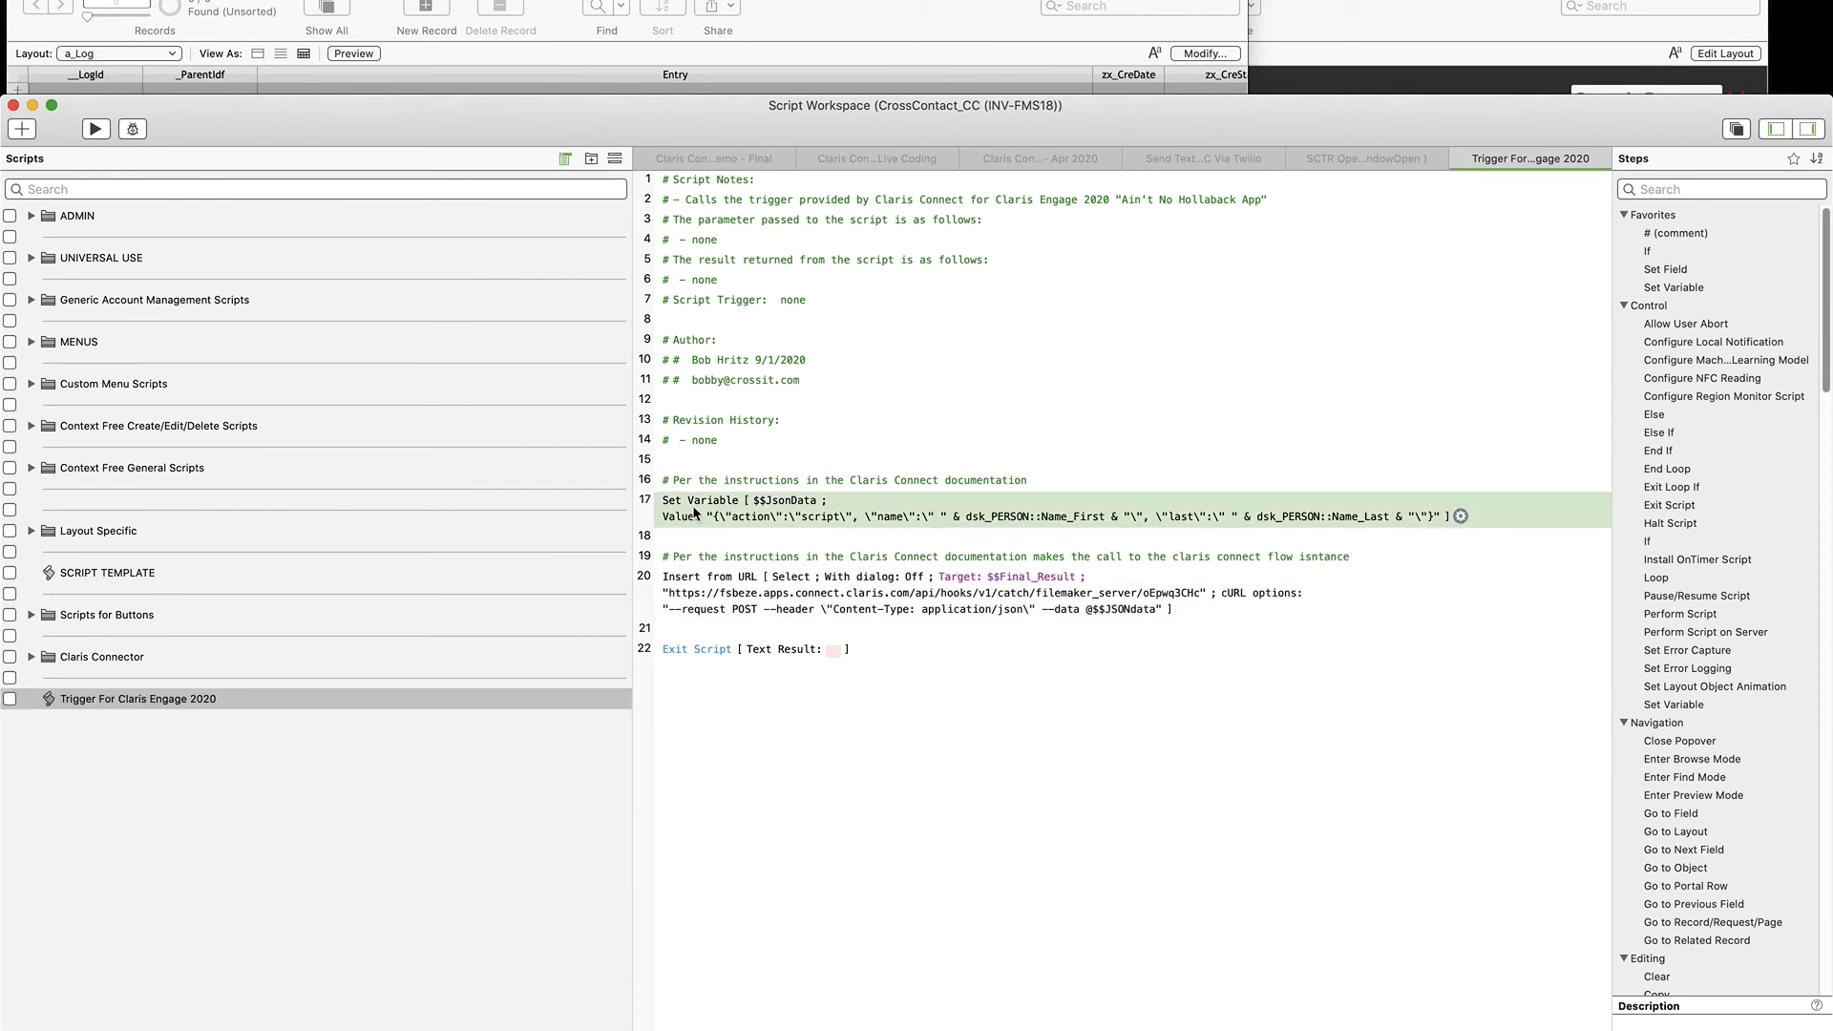
pyautogui.click(711, 590)
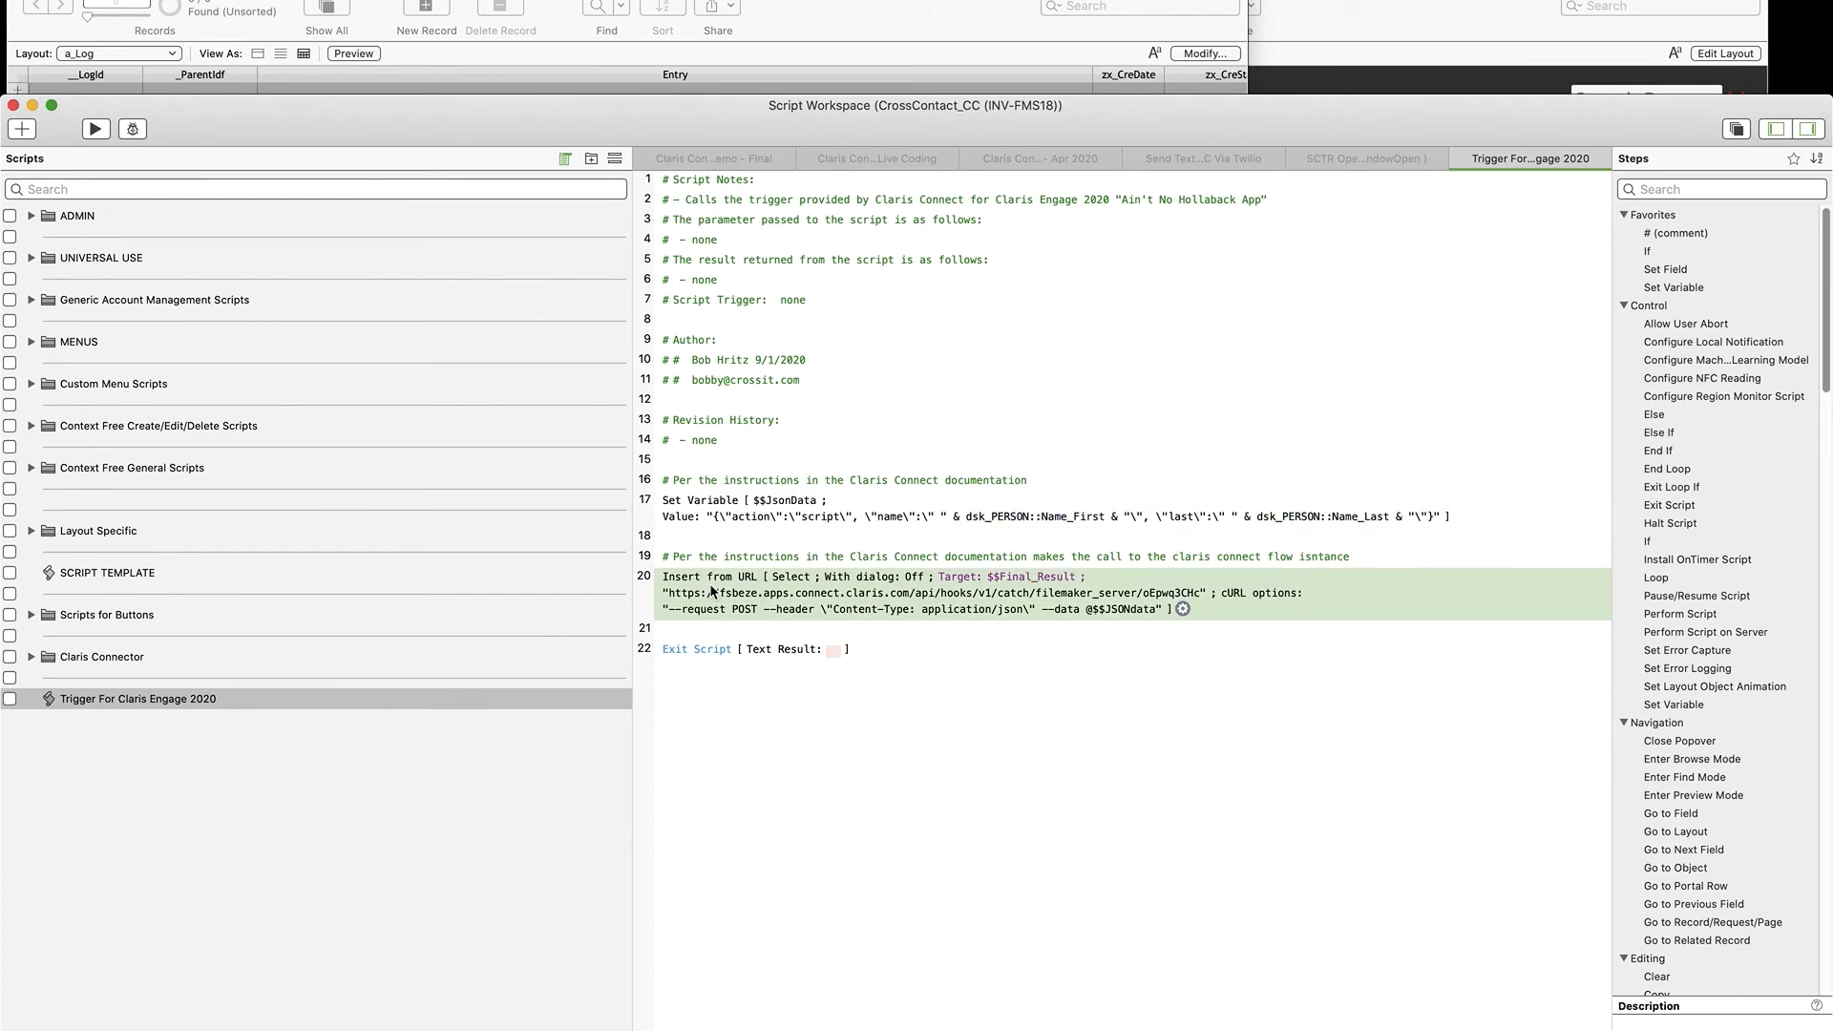
pyautogui.click(1353, 15)
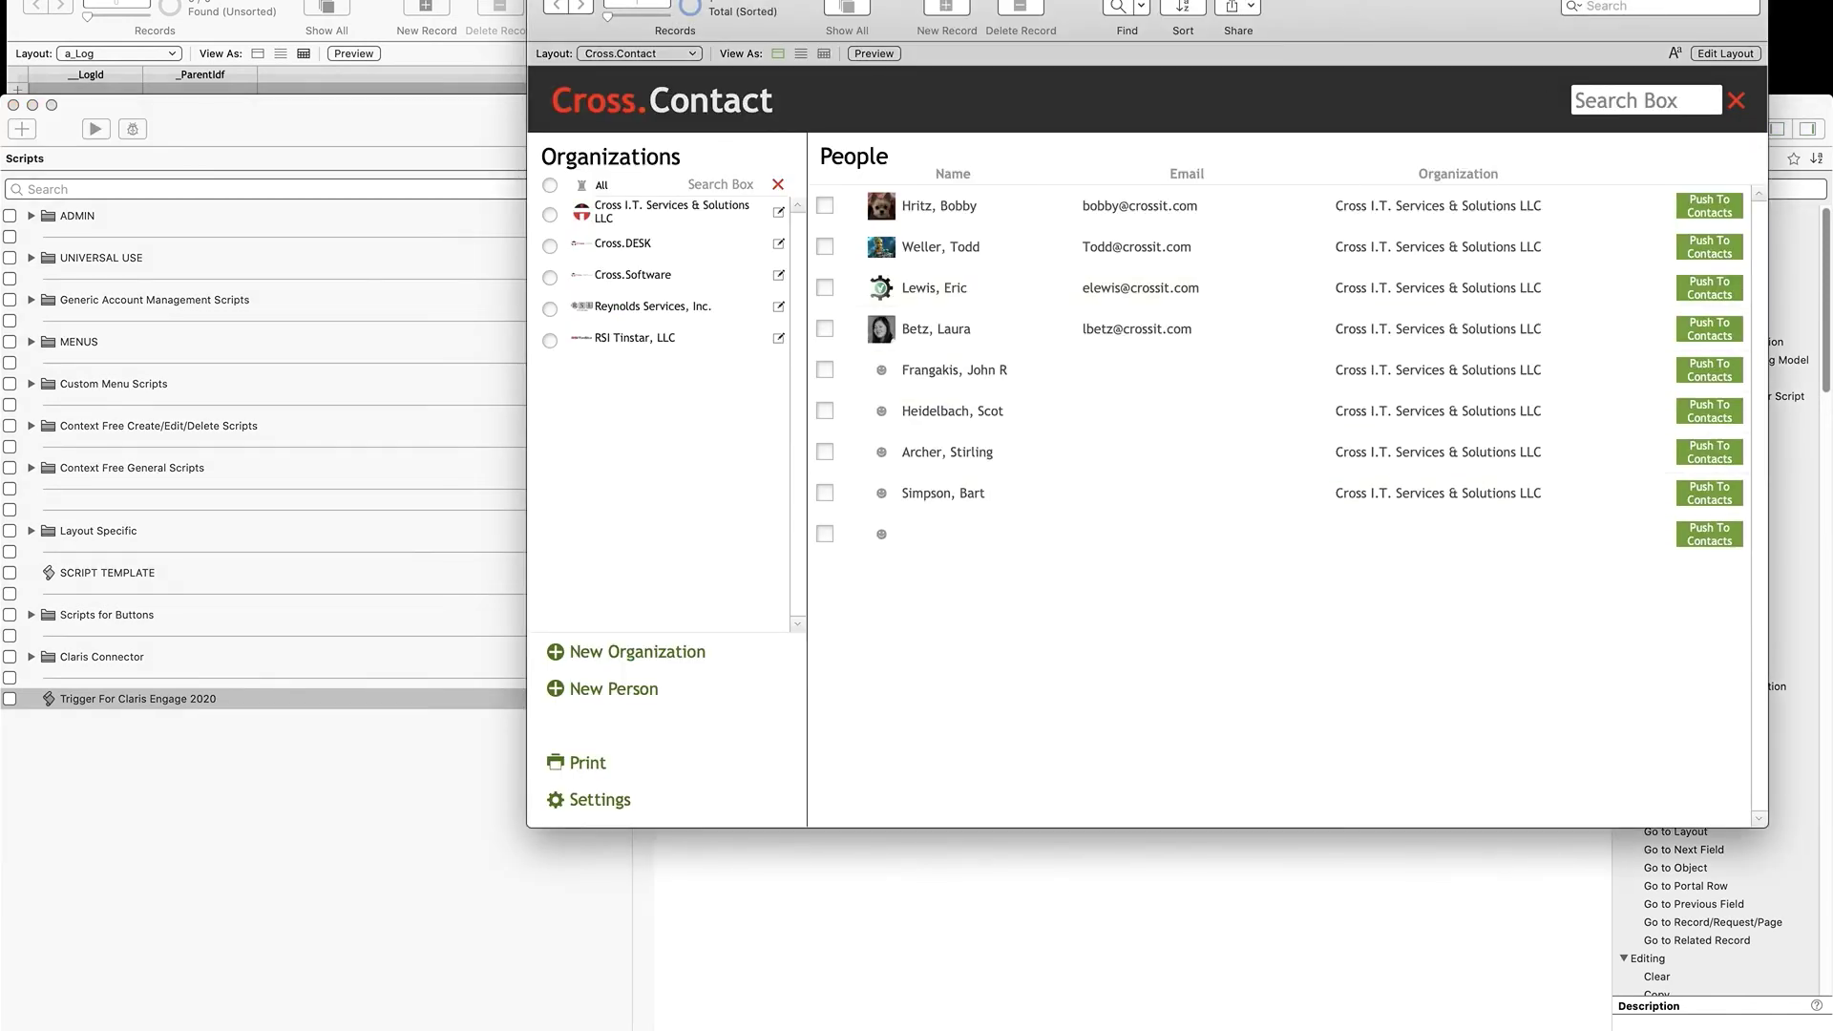
# Step: Switch back to Claris Connect and review the field mappings of the Create contact (simple) step
pyautogui.click(768, 959)
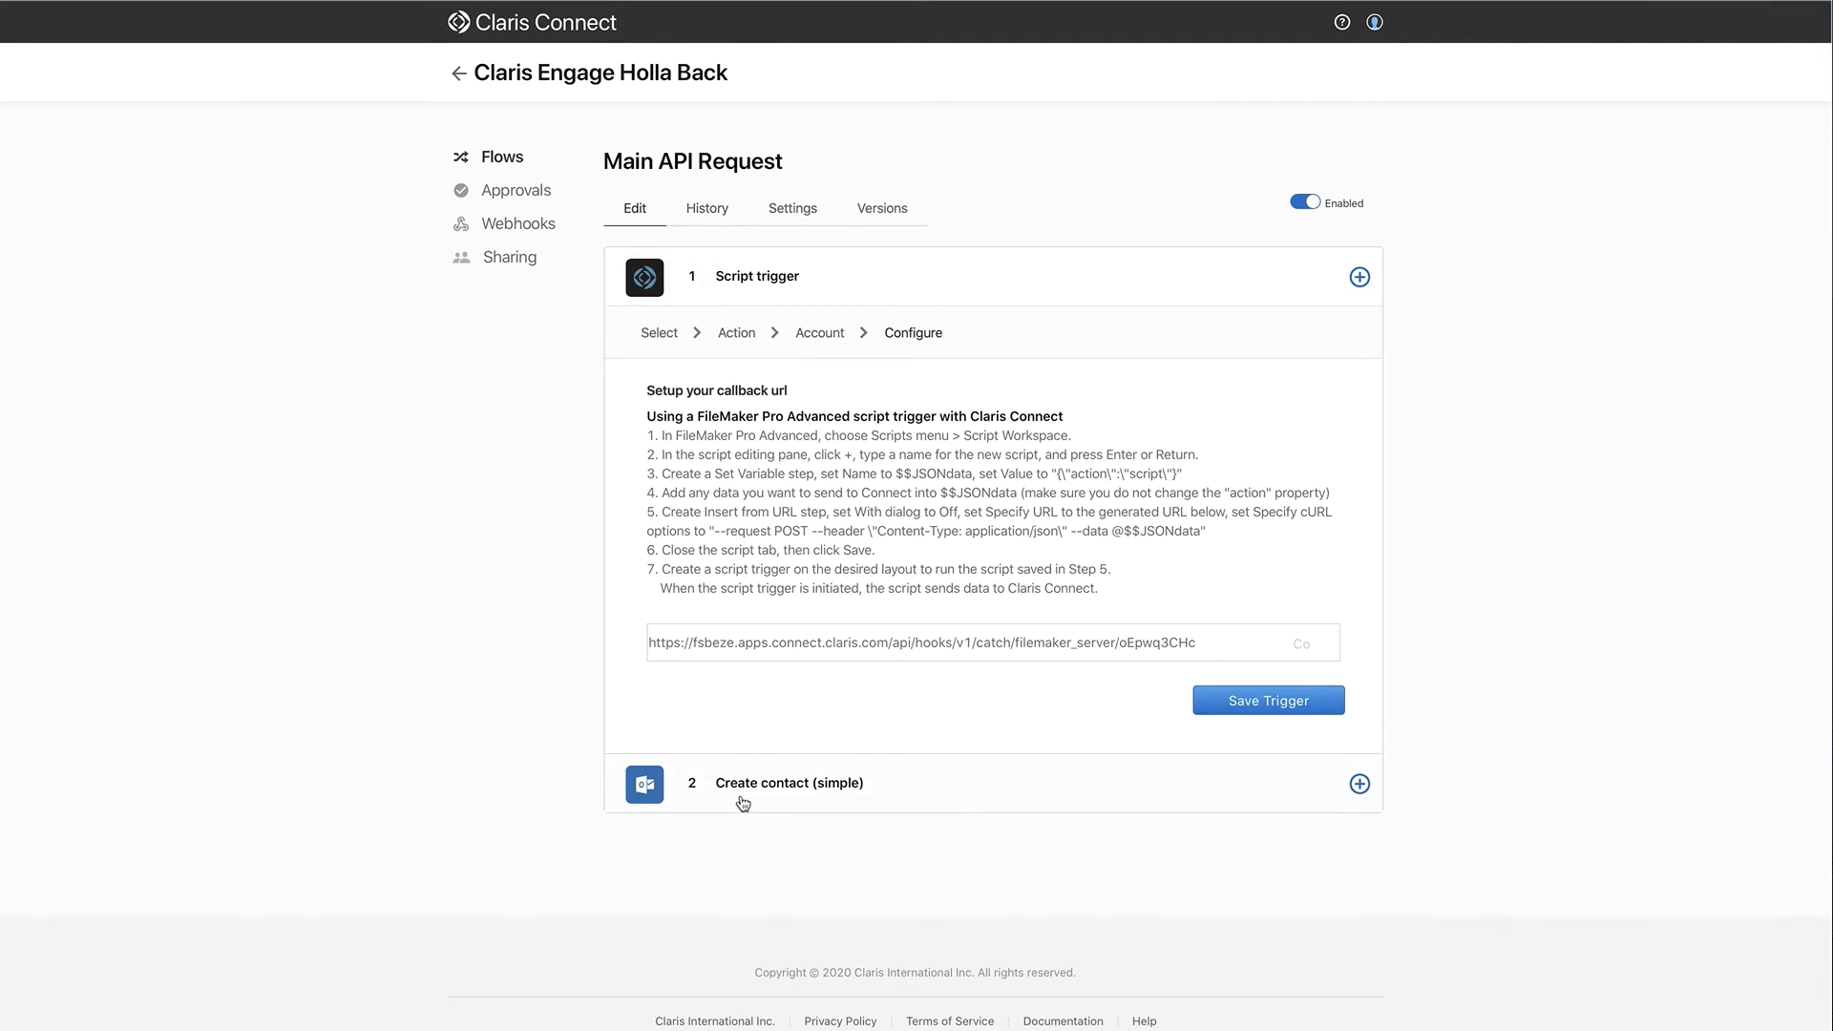
pyautogui.click(742, 784)
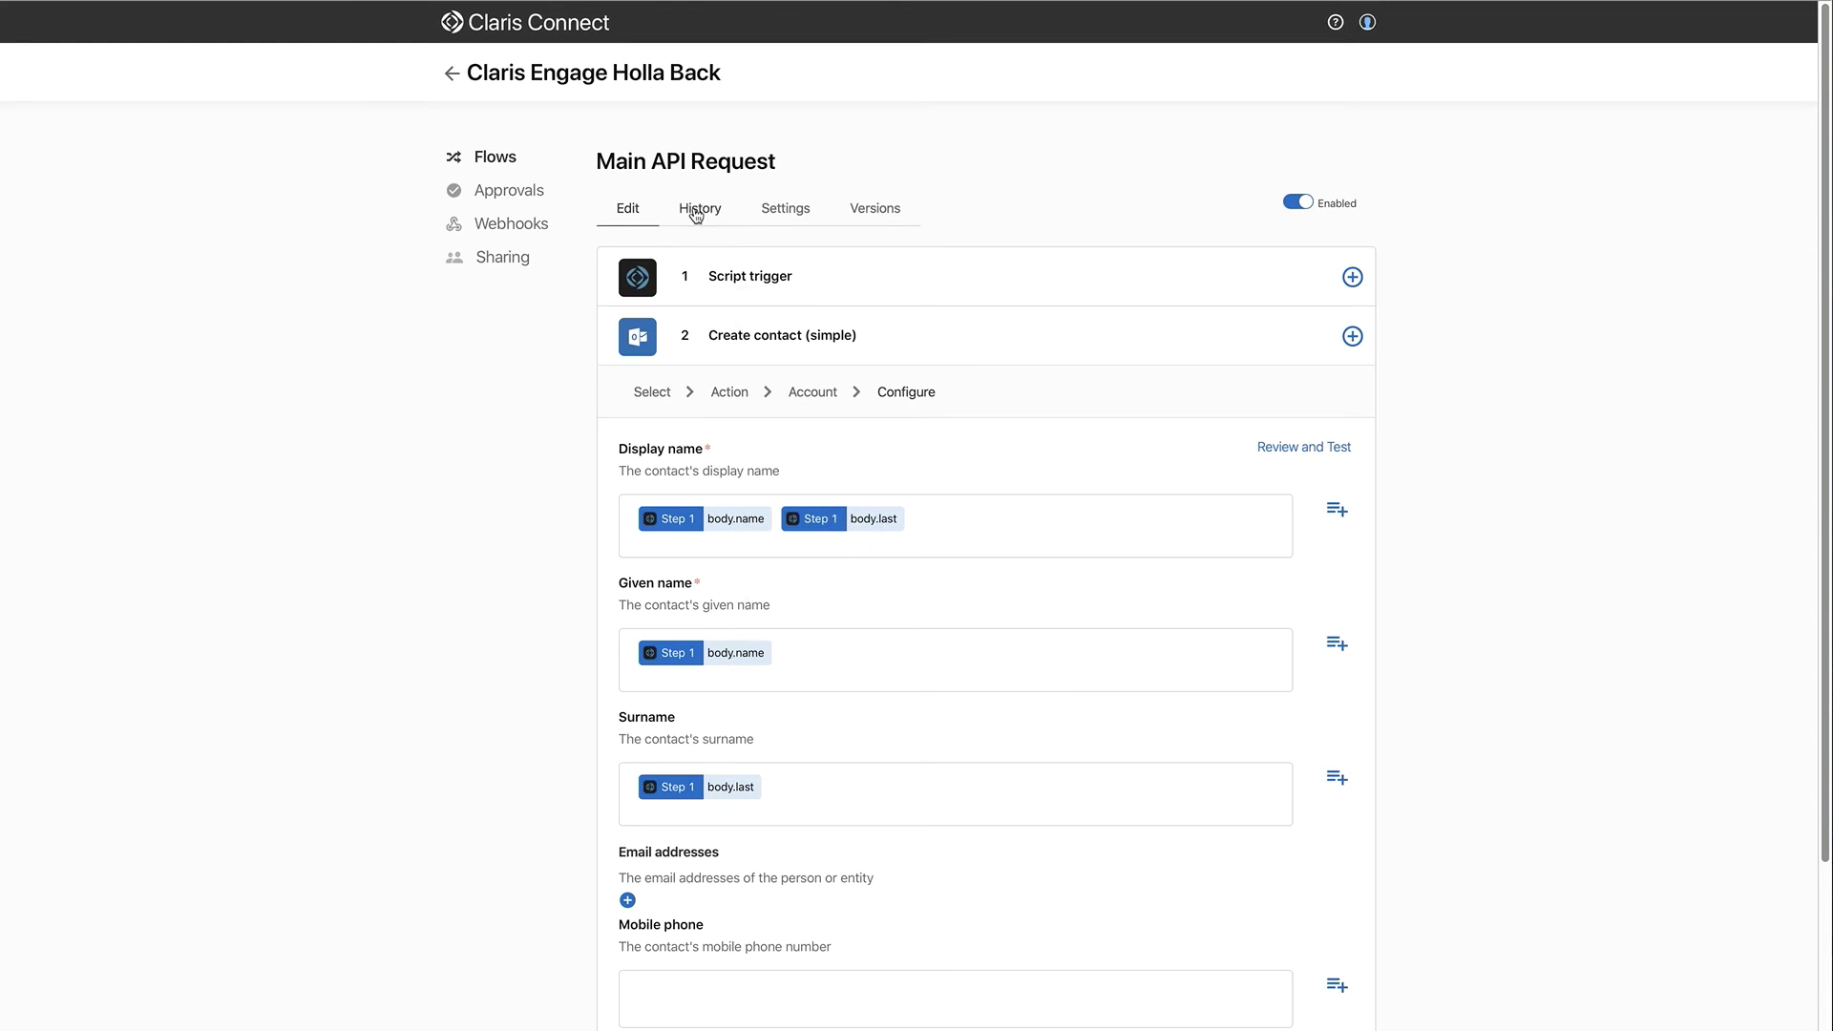
# Step: Copy the callback URL from the Main API Request flow's settings and clear the field
pyautogui.click(796, 212)
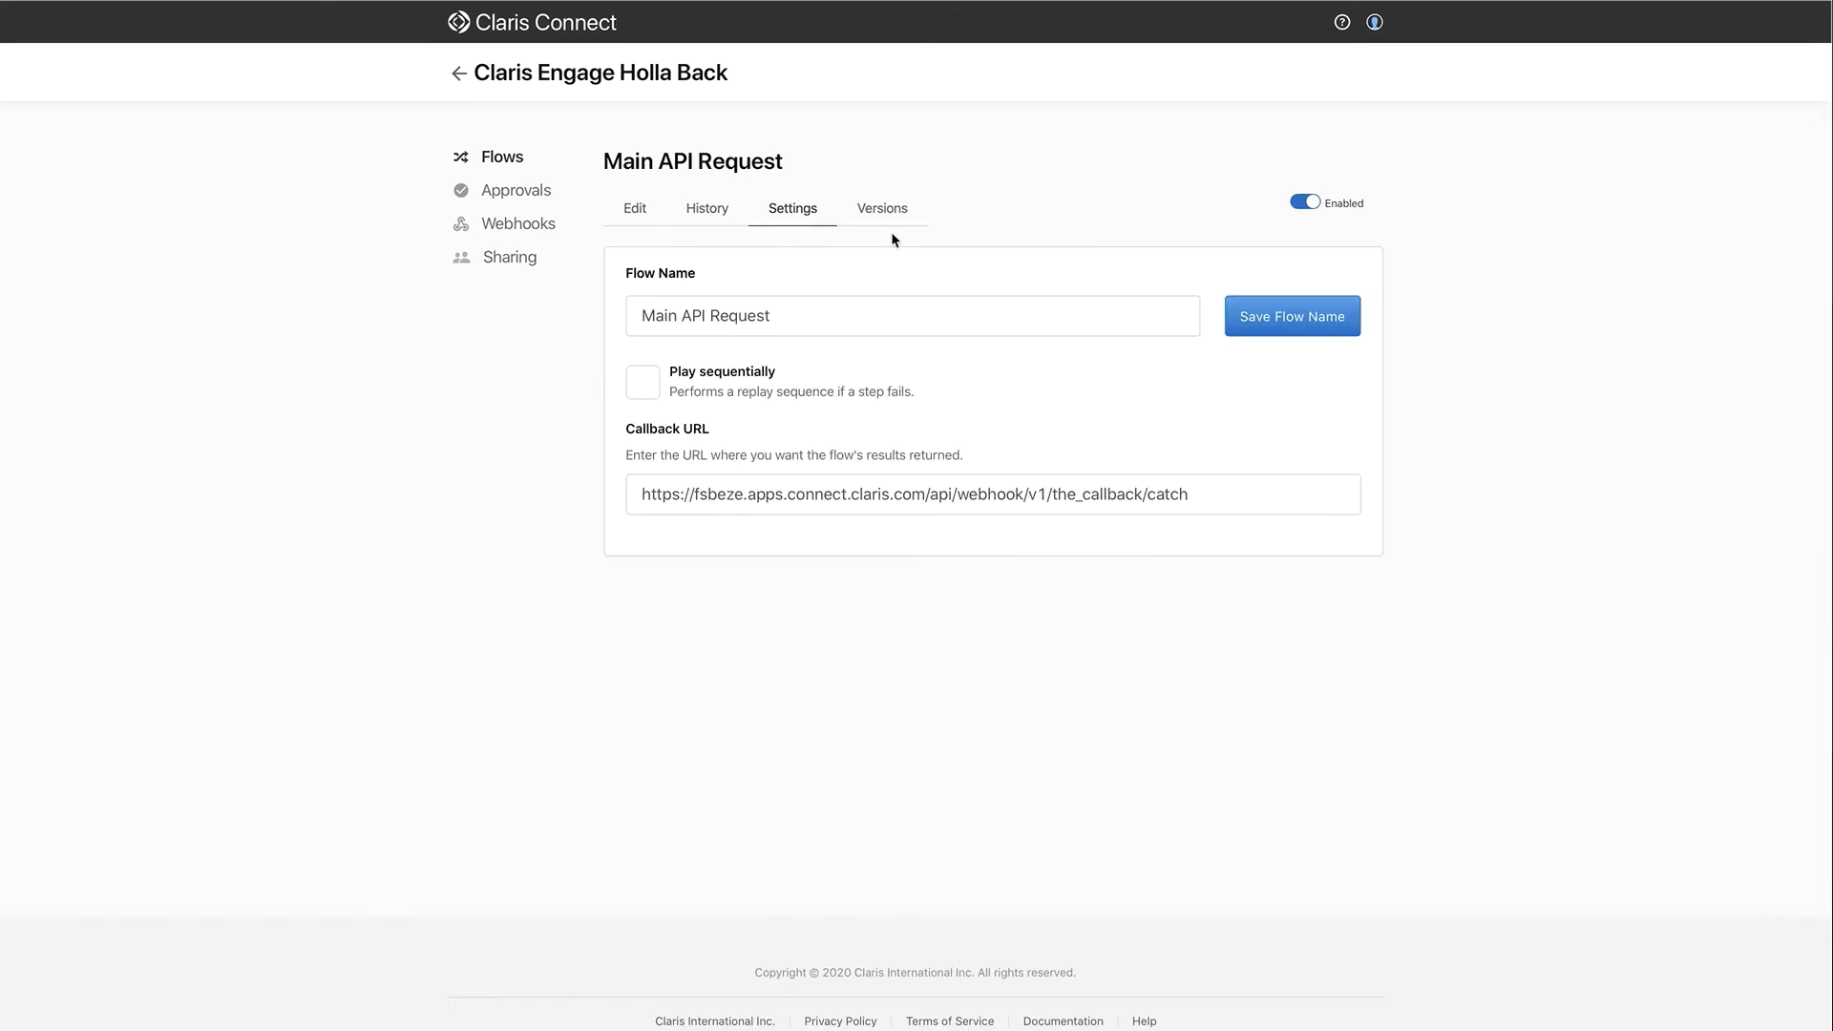
pyautogui.moveTo(1199, 495); pyautogui.dragTo(385, 473)
pyautogui.press('super+c')
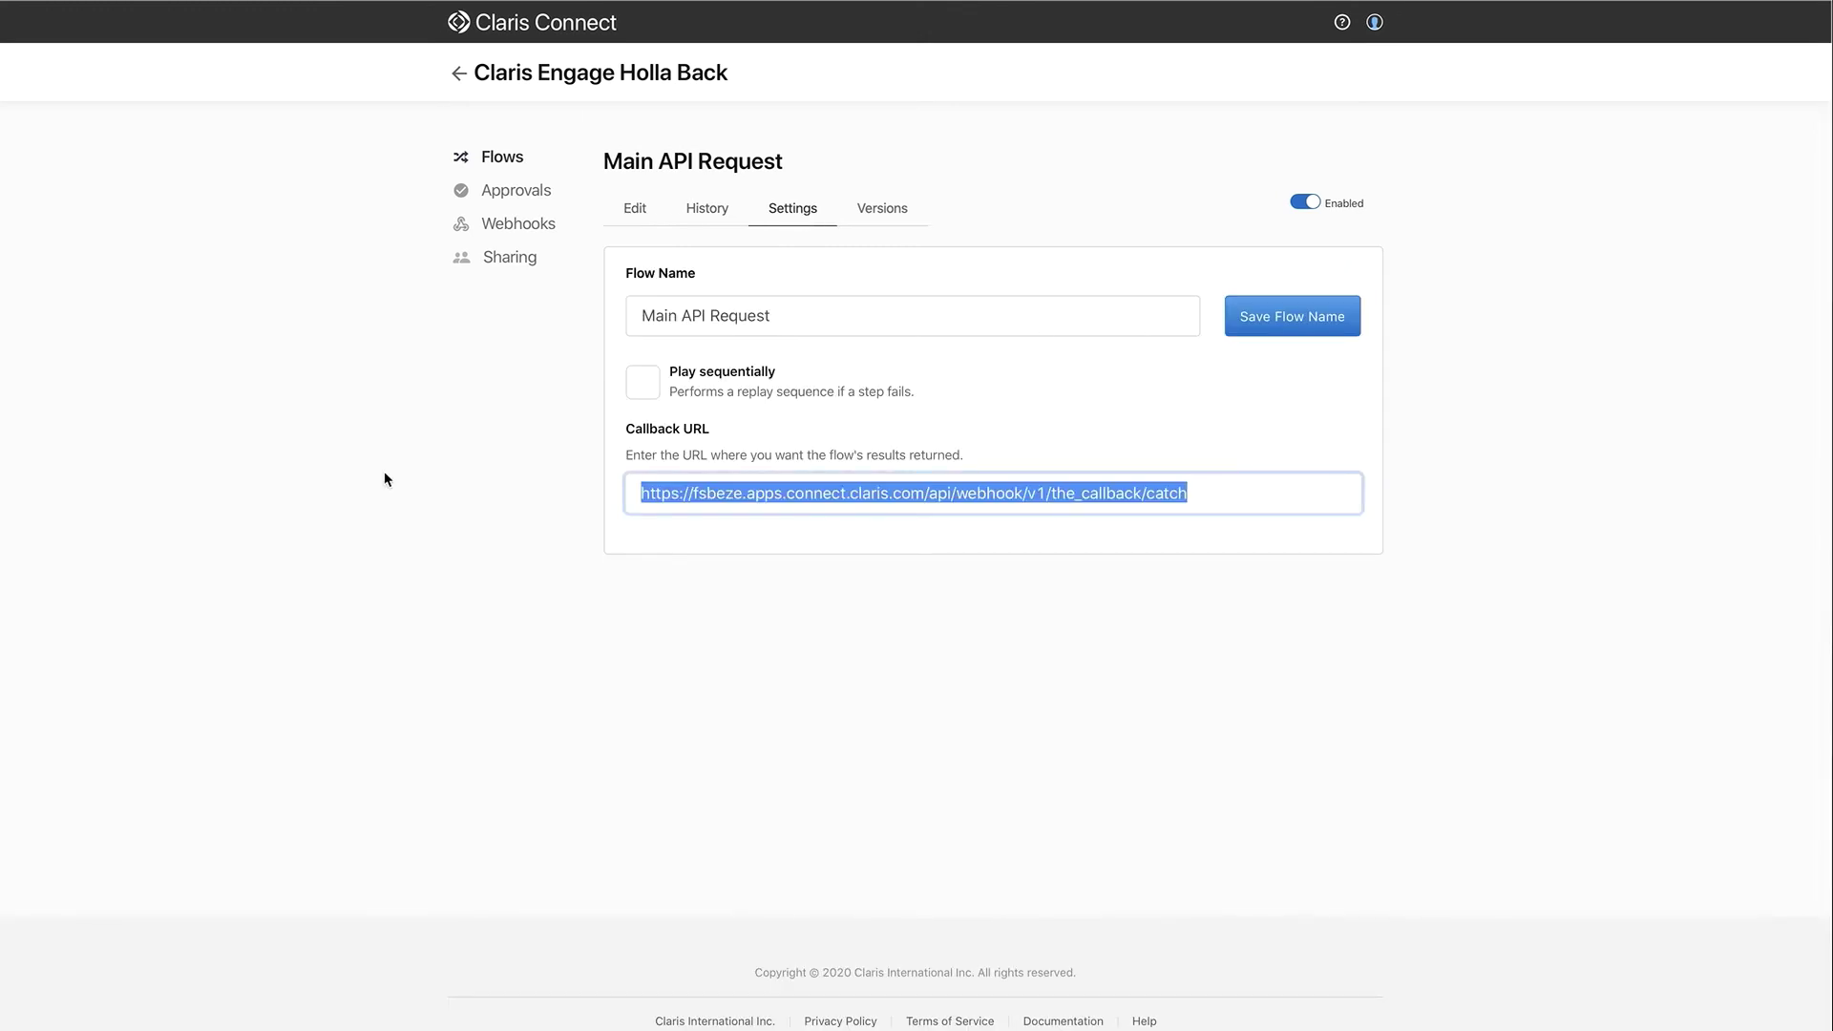
pyautogui.press('BackSpace')
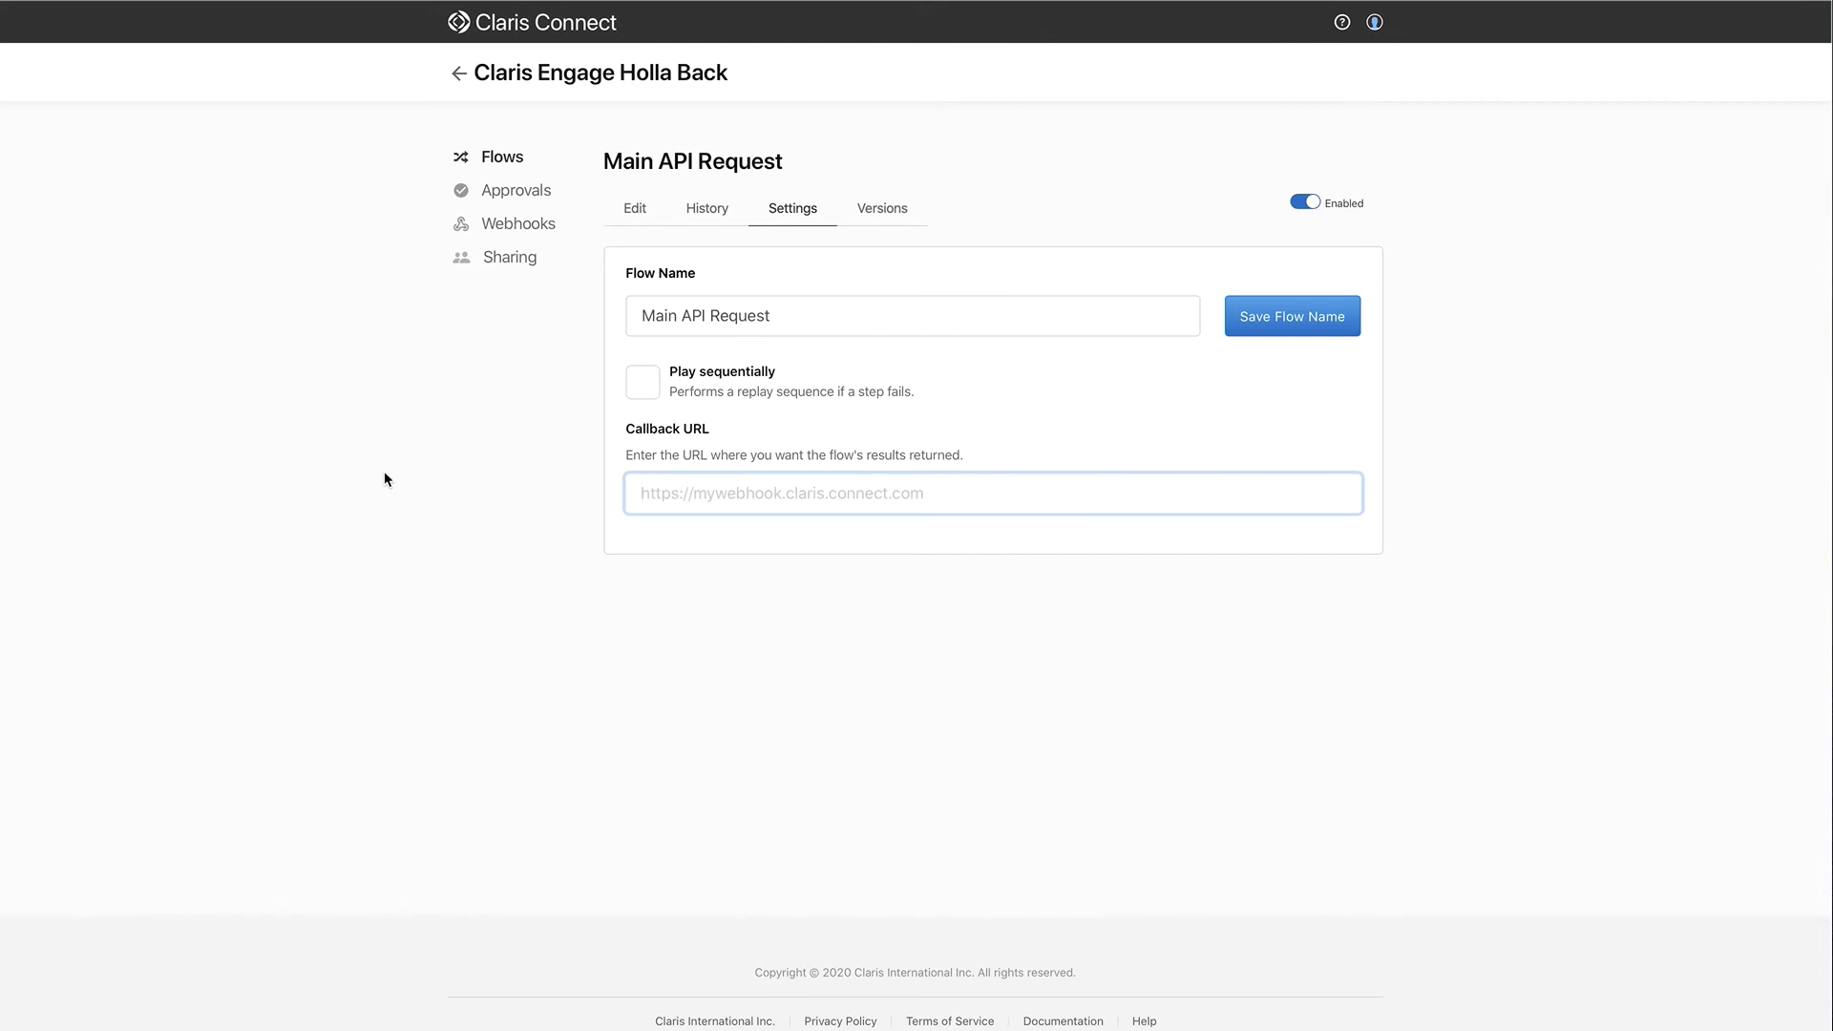
# Step: Visit the Cross.Contact people list in FileMaker, and examine the latest Main API Request run in the Claris Connect flow history
pyautogui.click(639, 211)
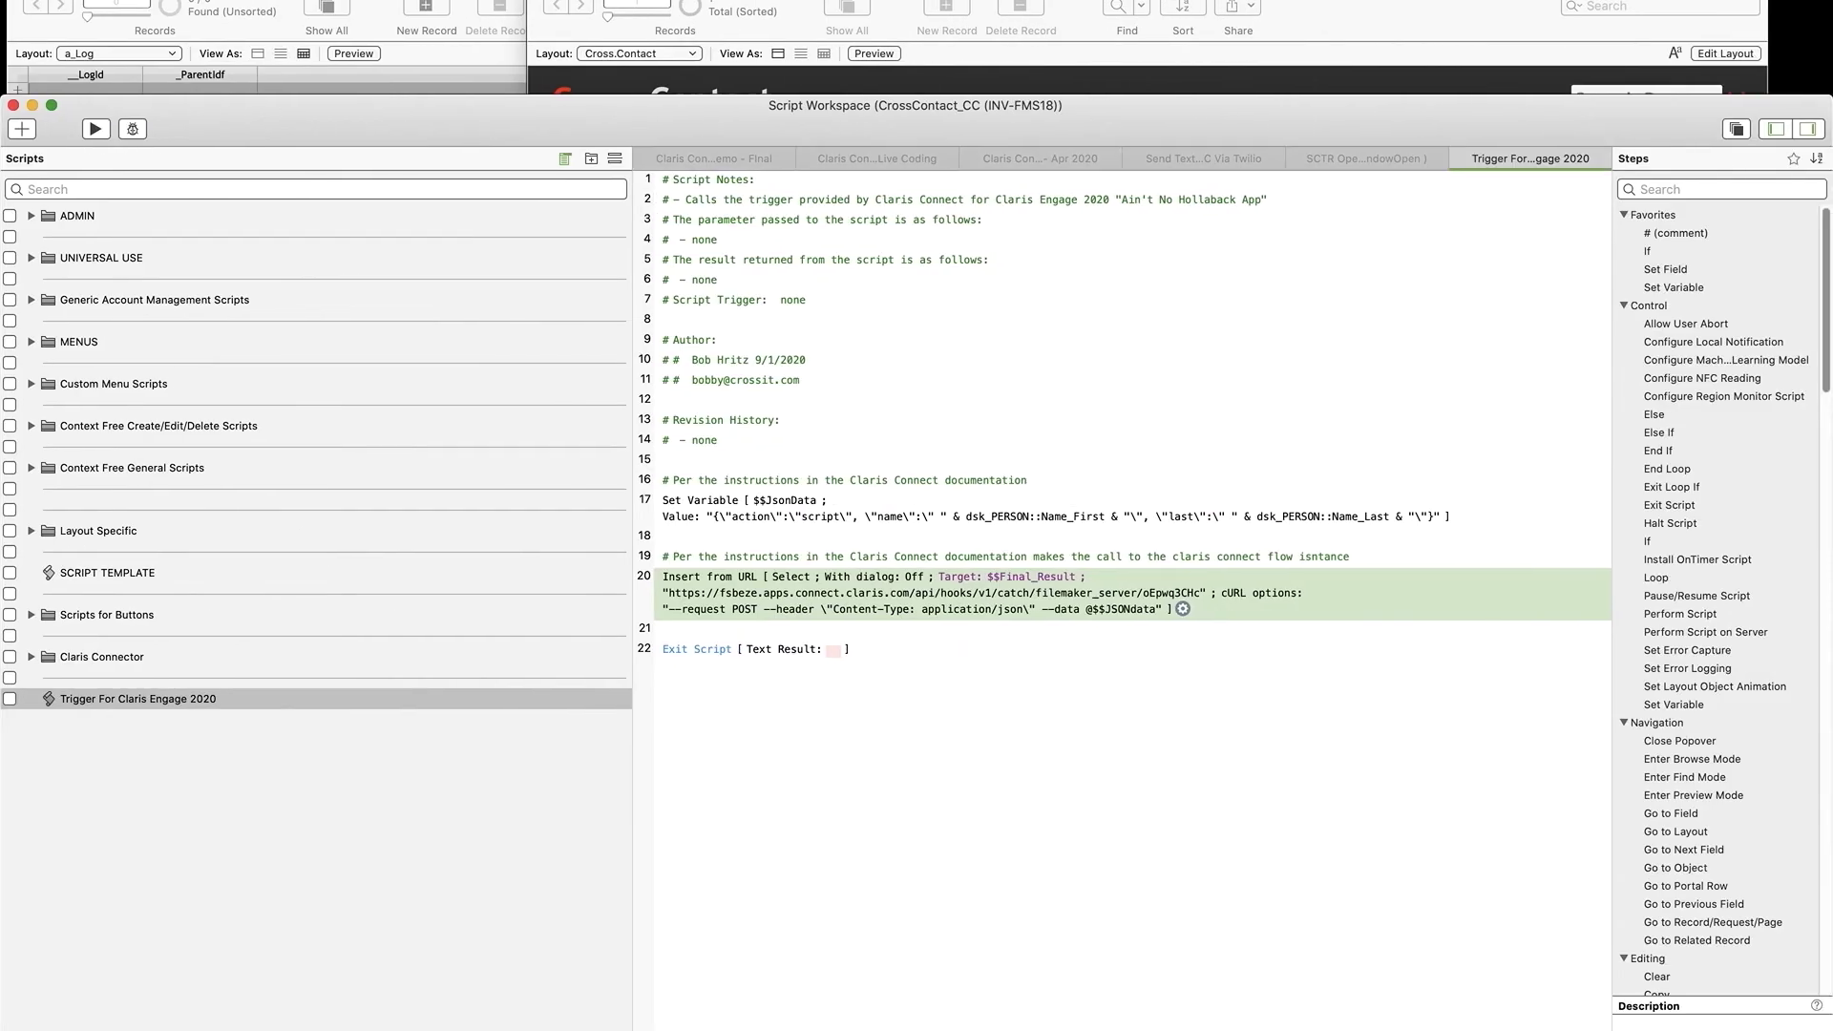
pyautogui.click(1369, 24)
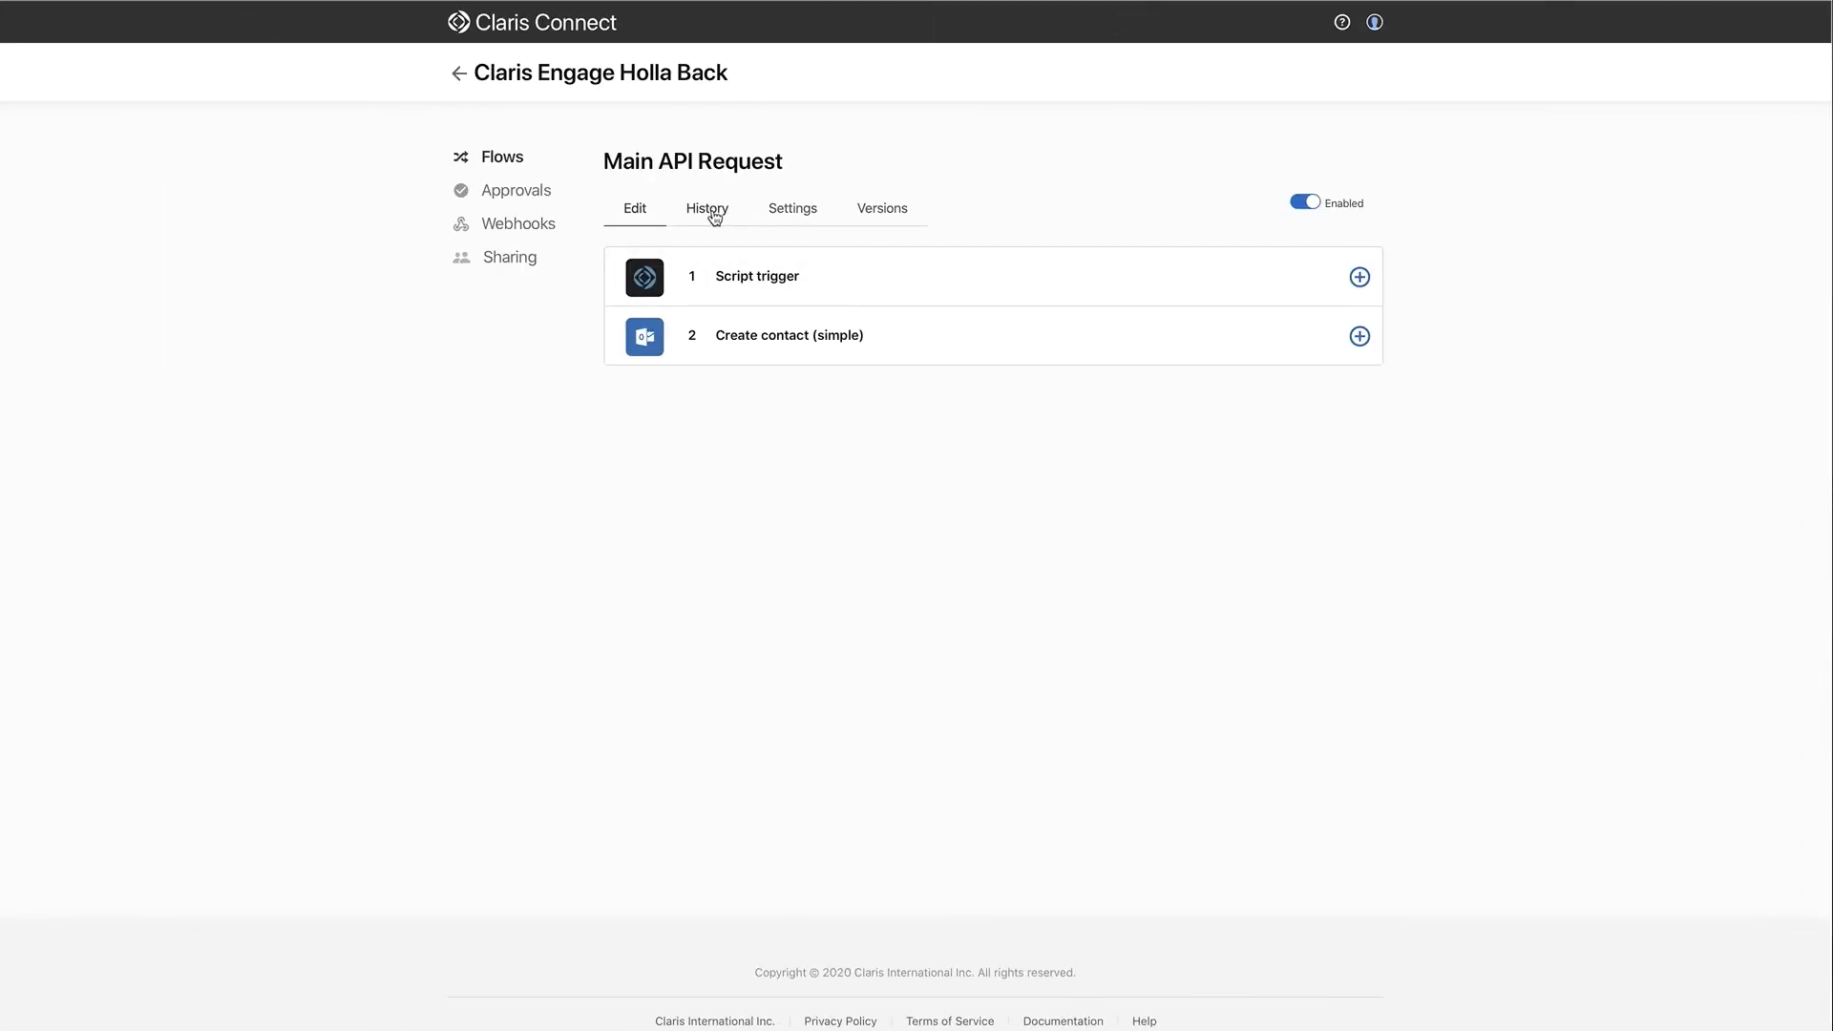
pyautogui.click(717, 212)
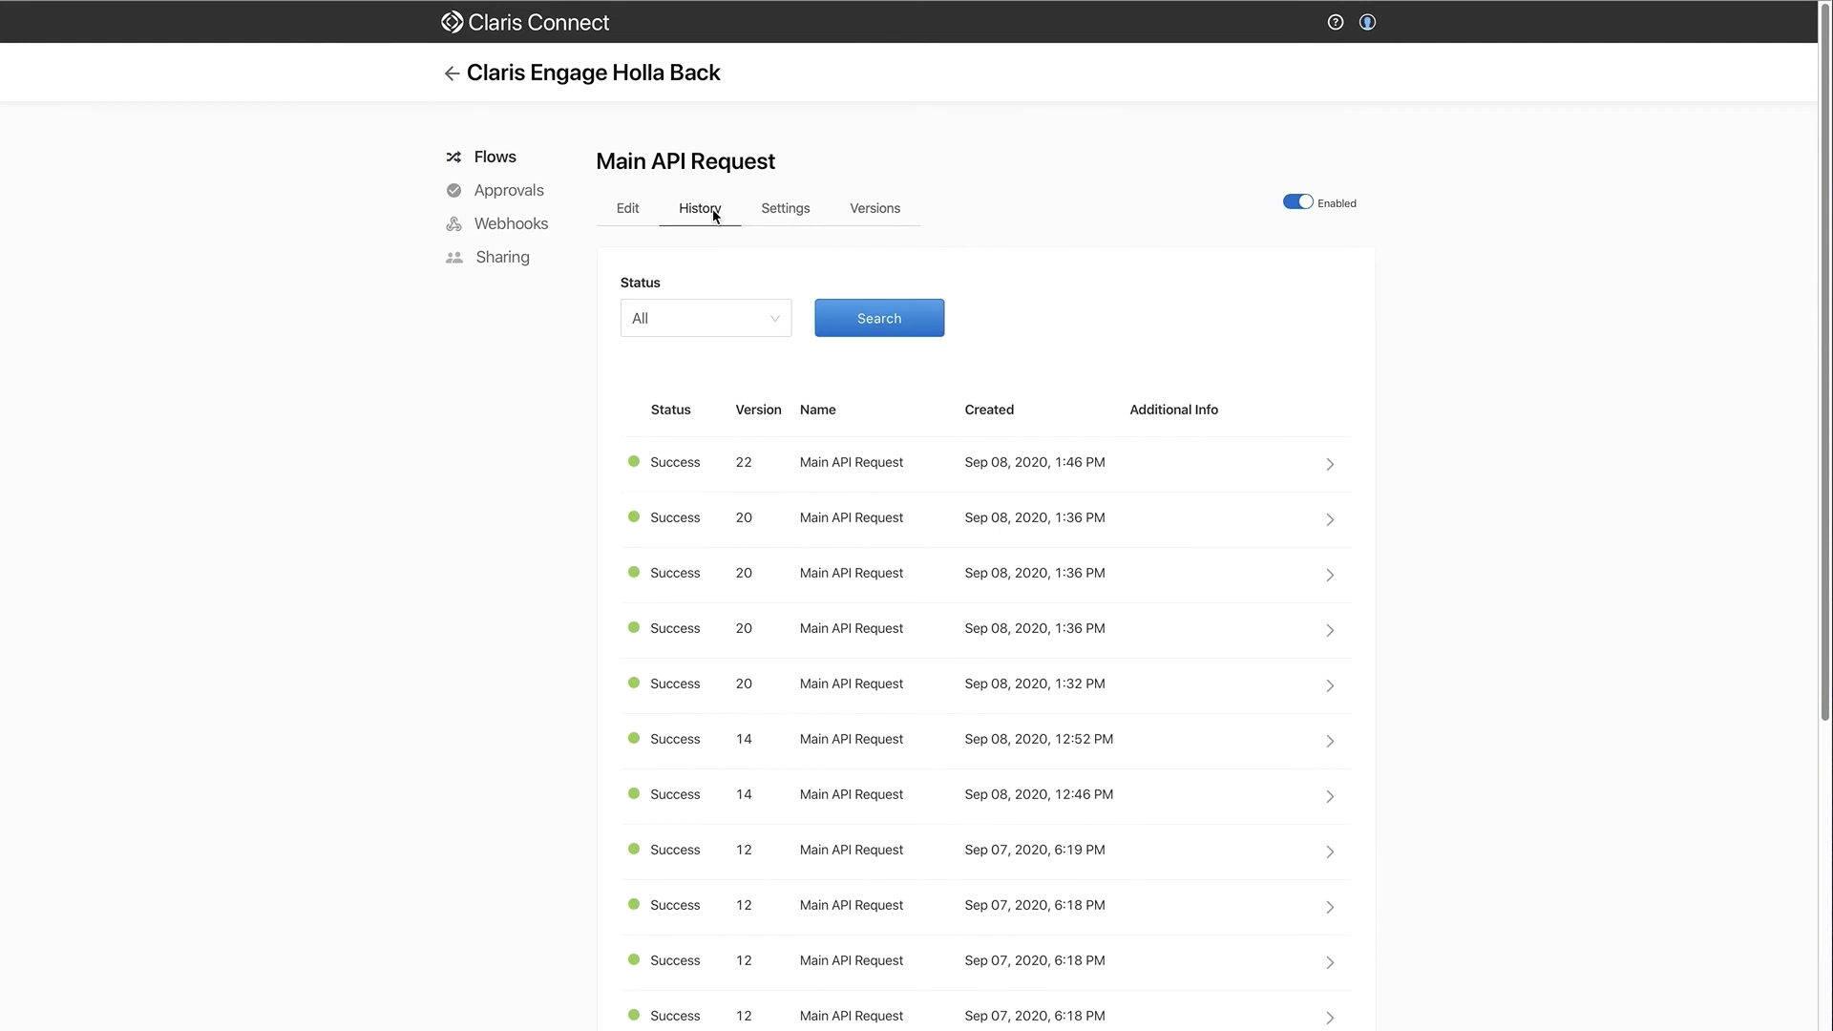
pyautogui.click(950, 480)
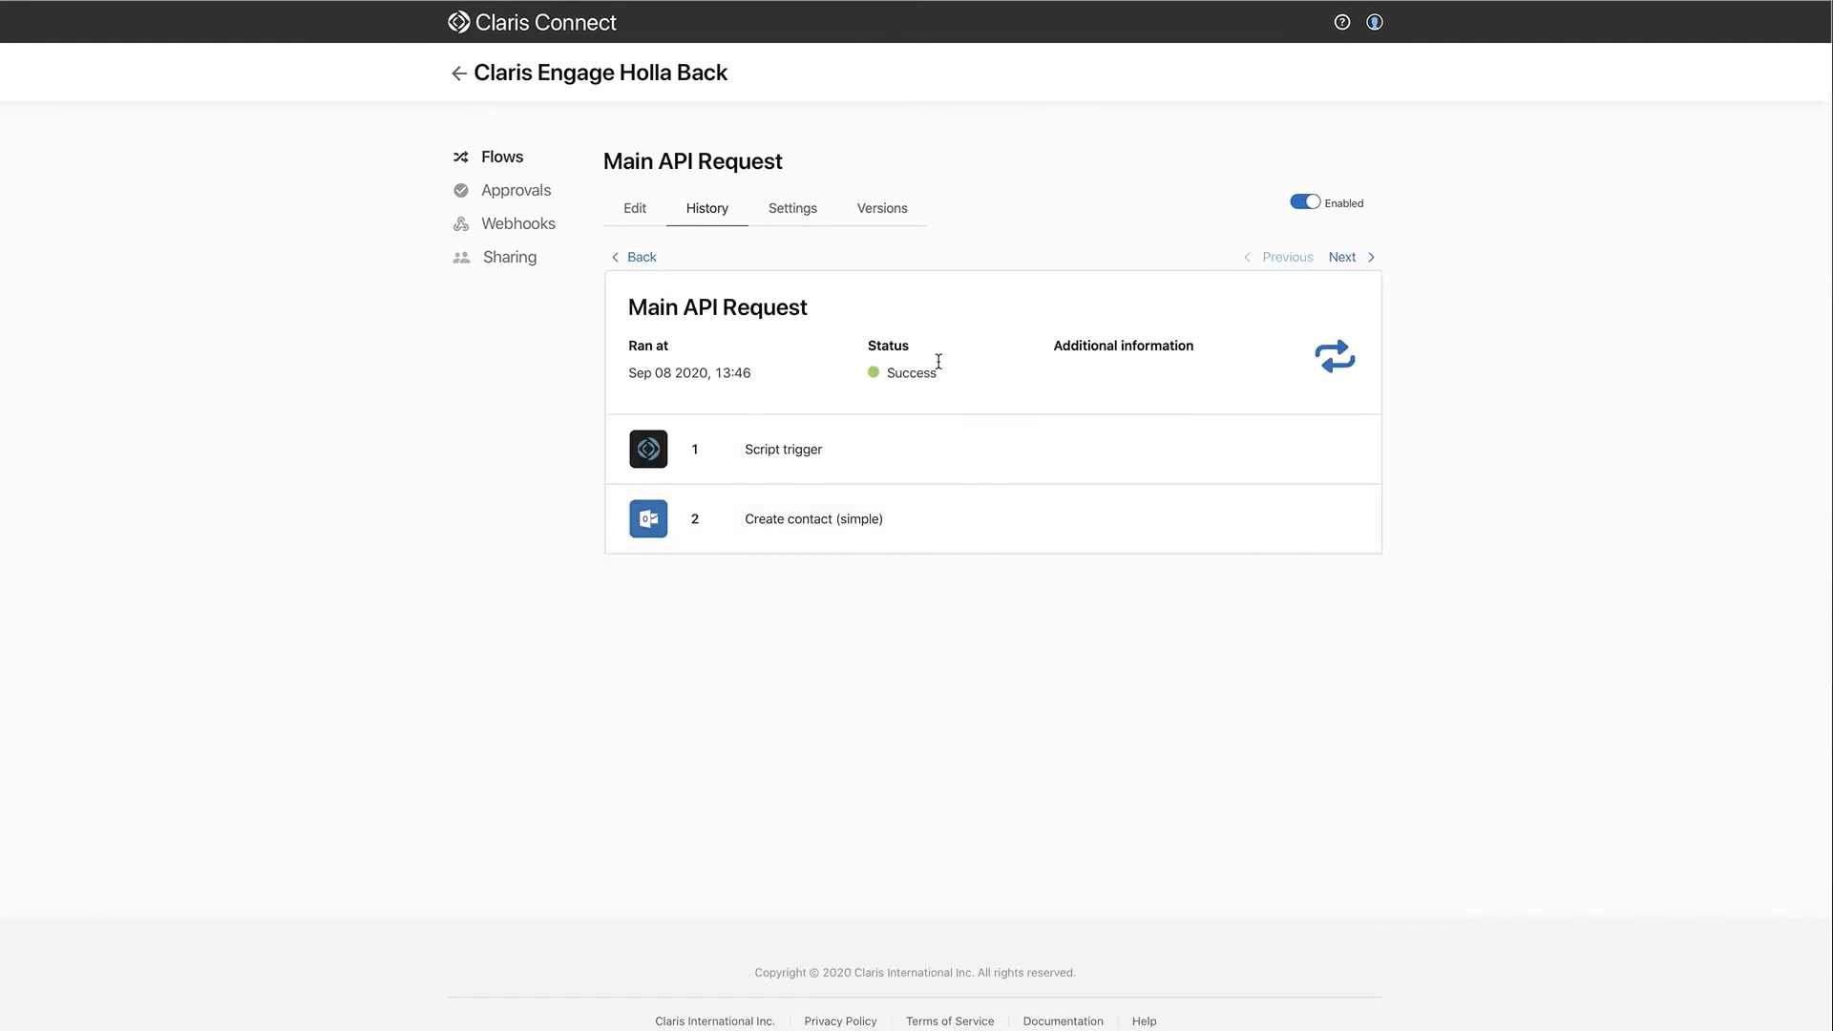
pyautogui.click(609, 220)
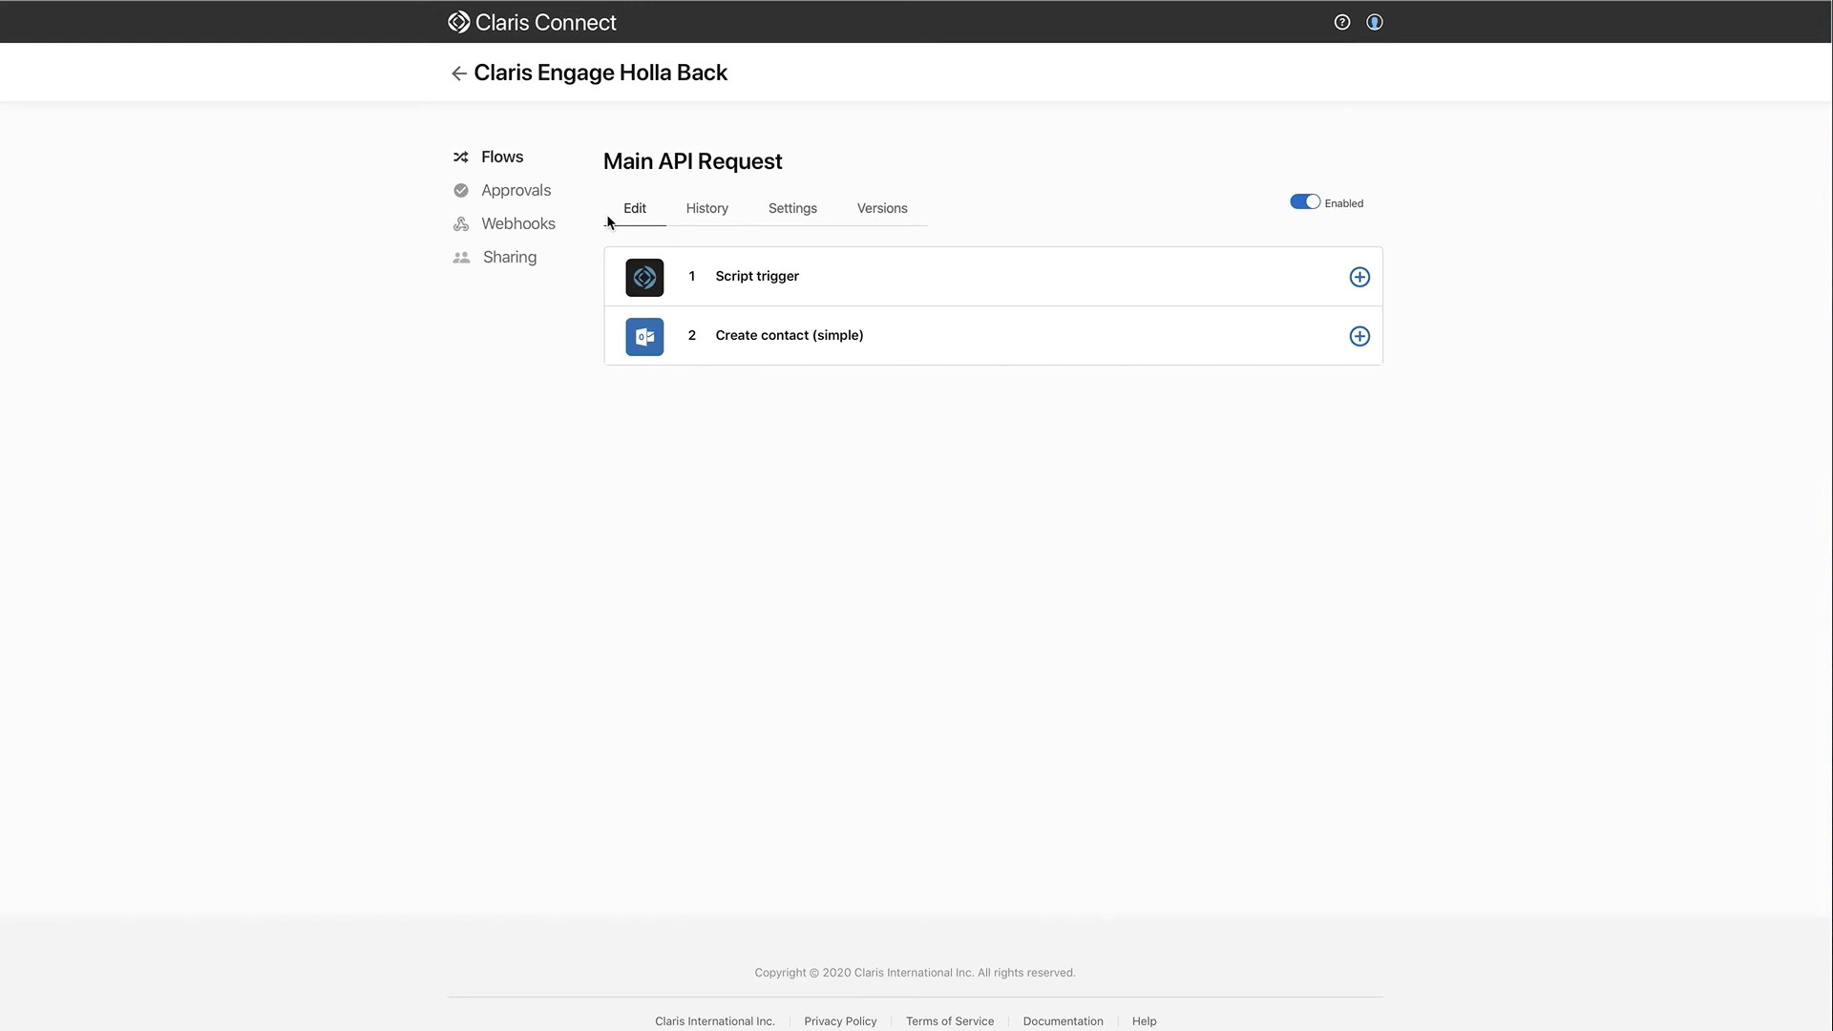
pyautogui.click(777, 214)
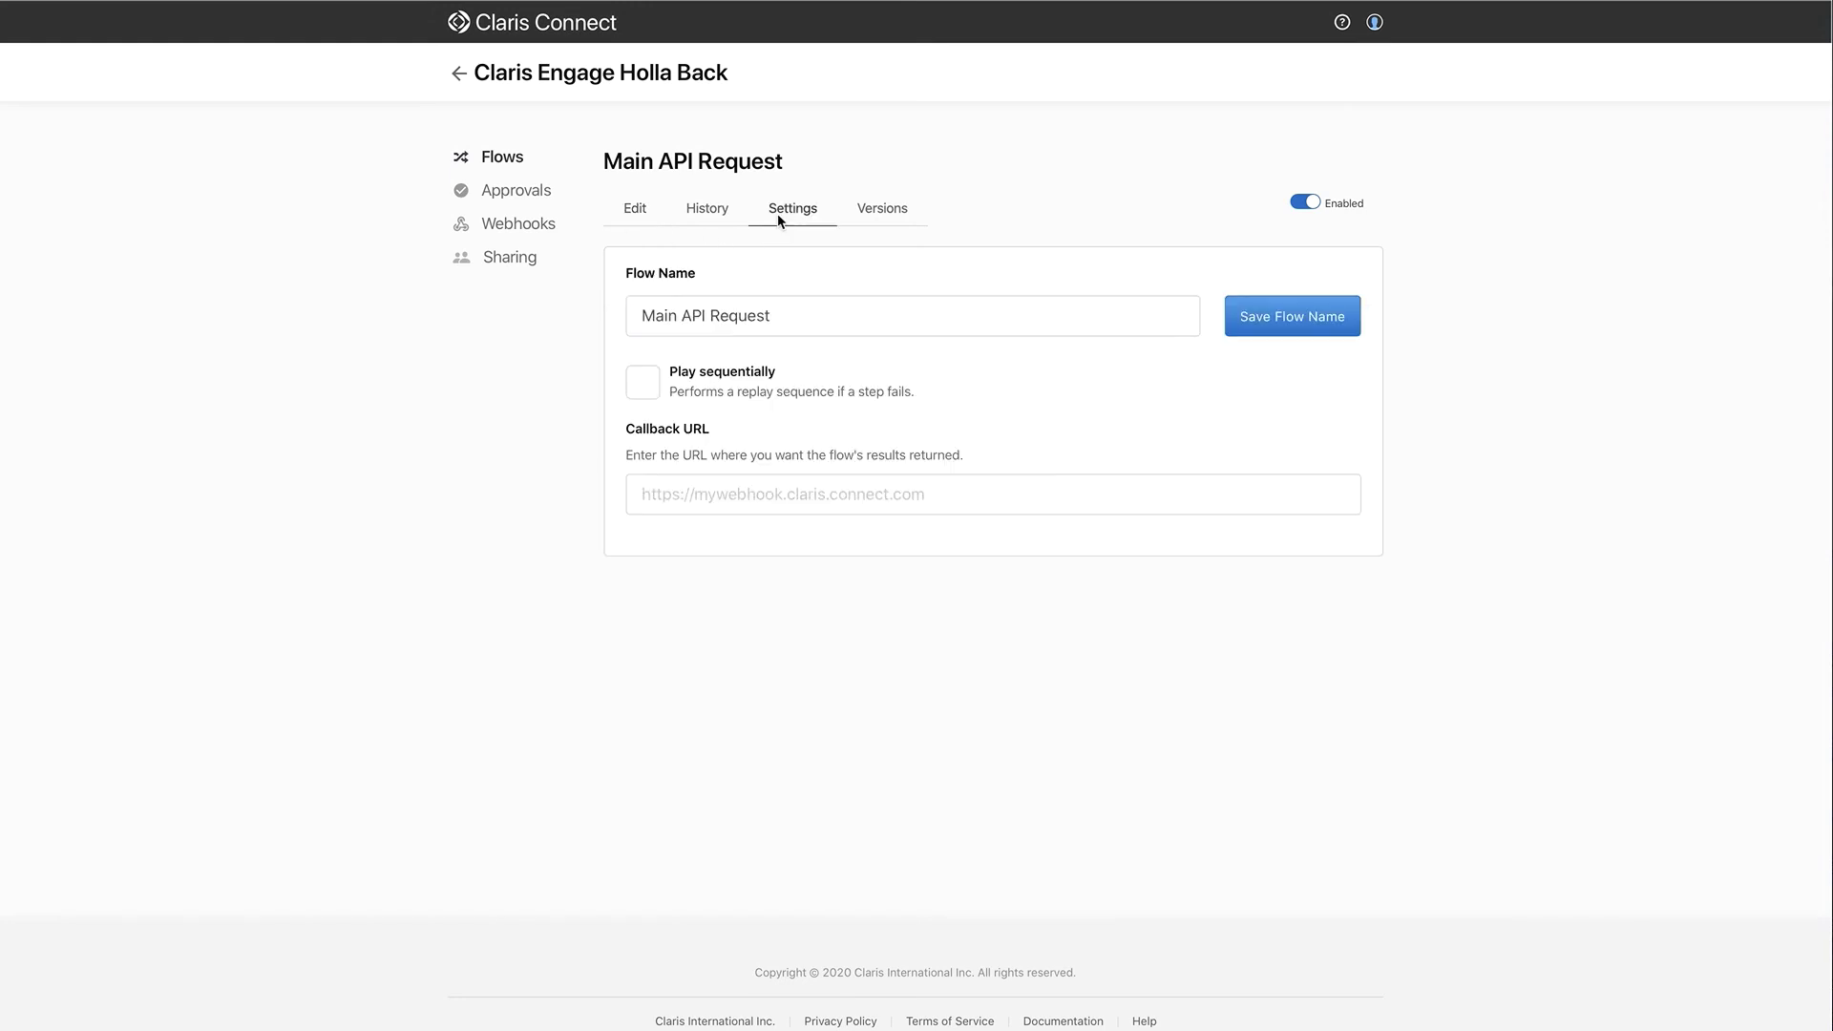
pyautogui.click(722, 487)
pyautogui.press('super+v')
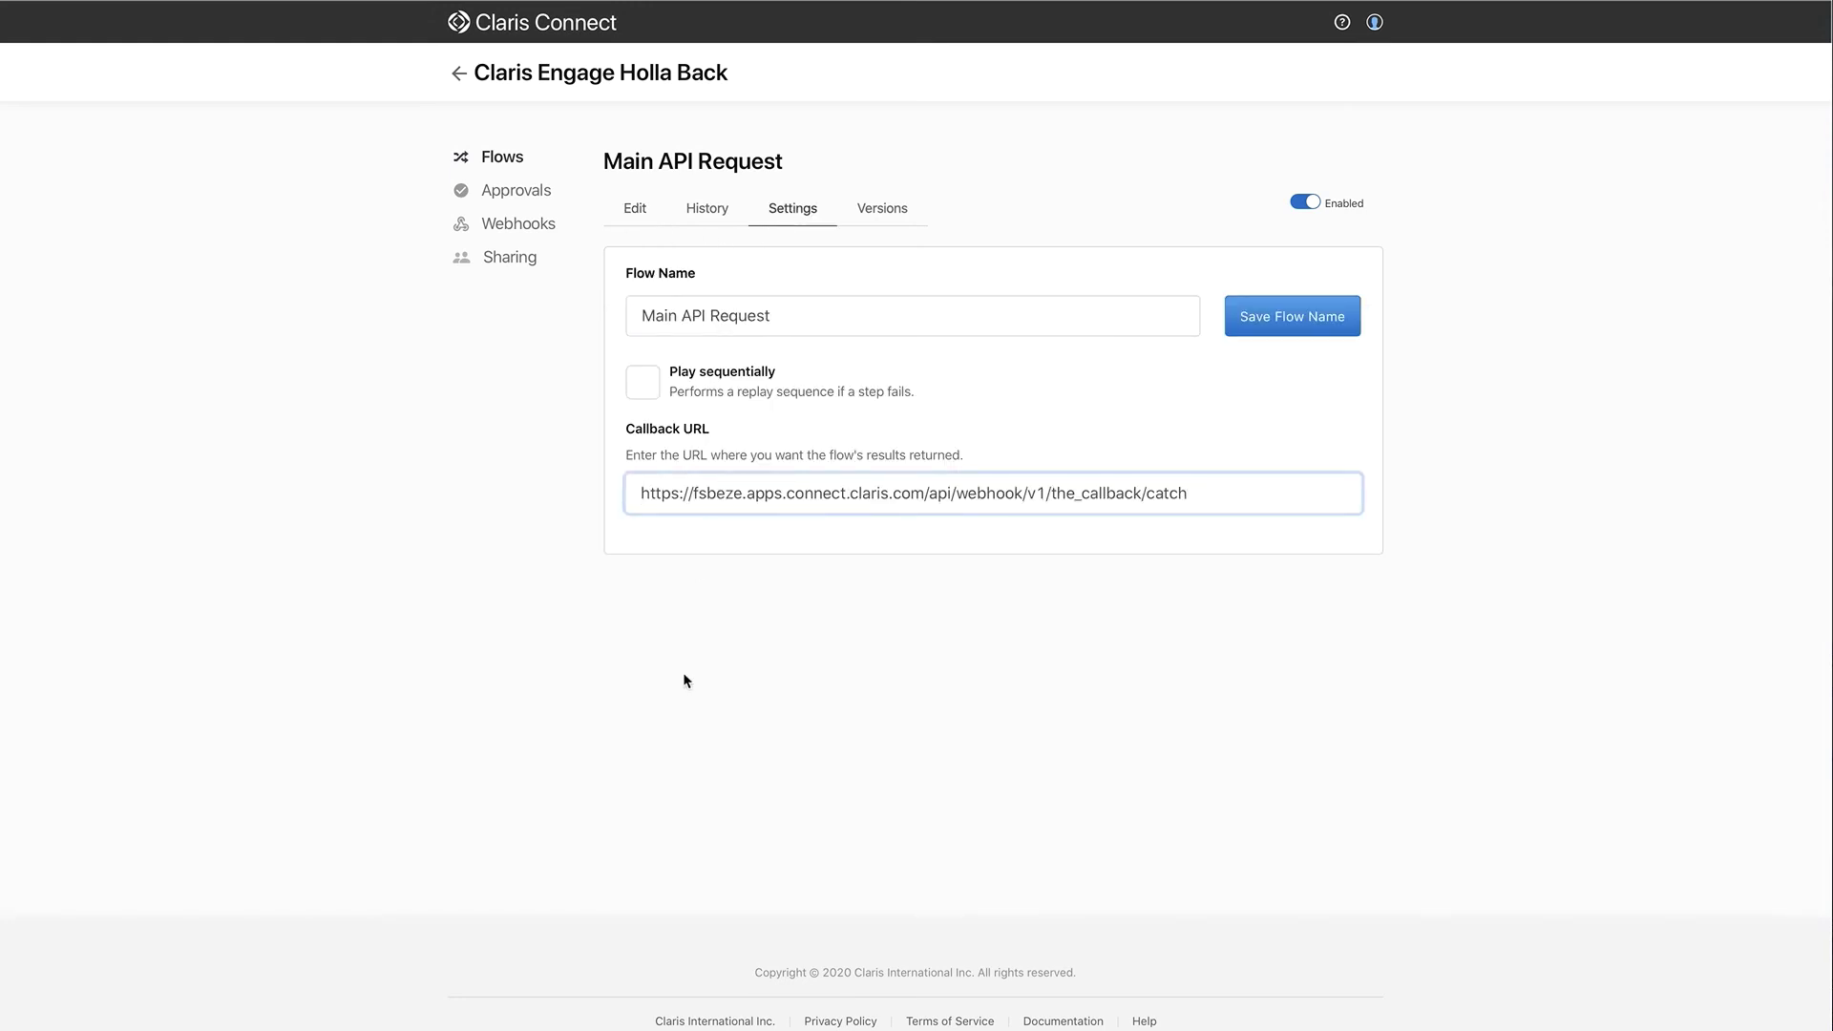
pyautogui.click(599, 418)
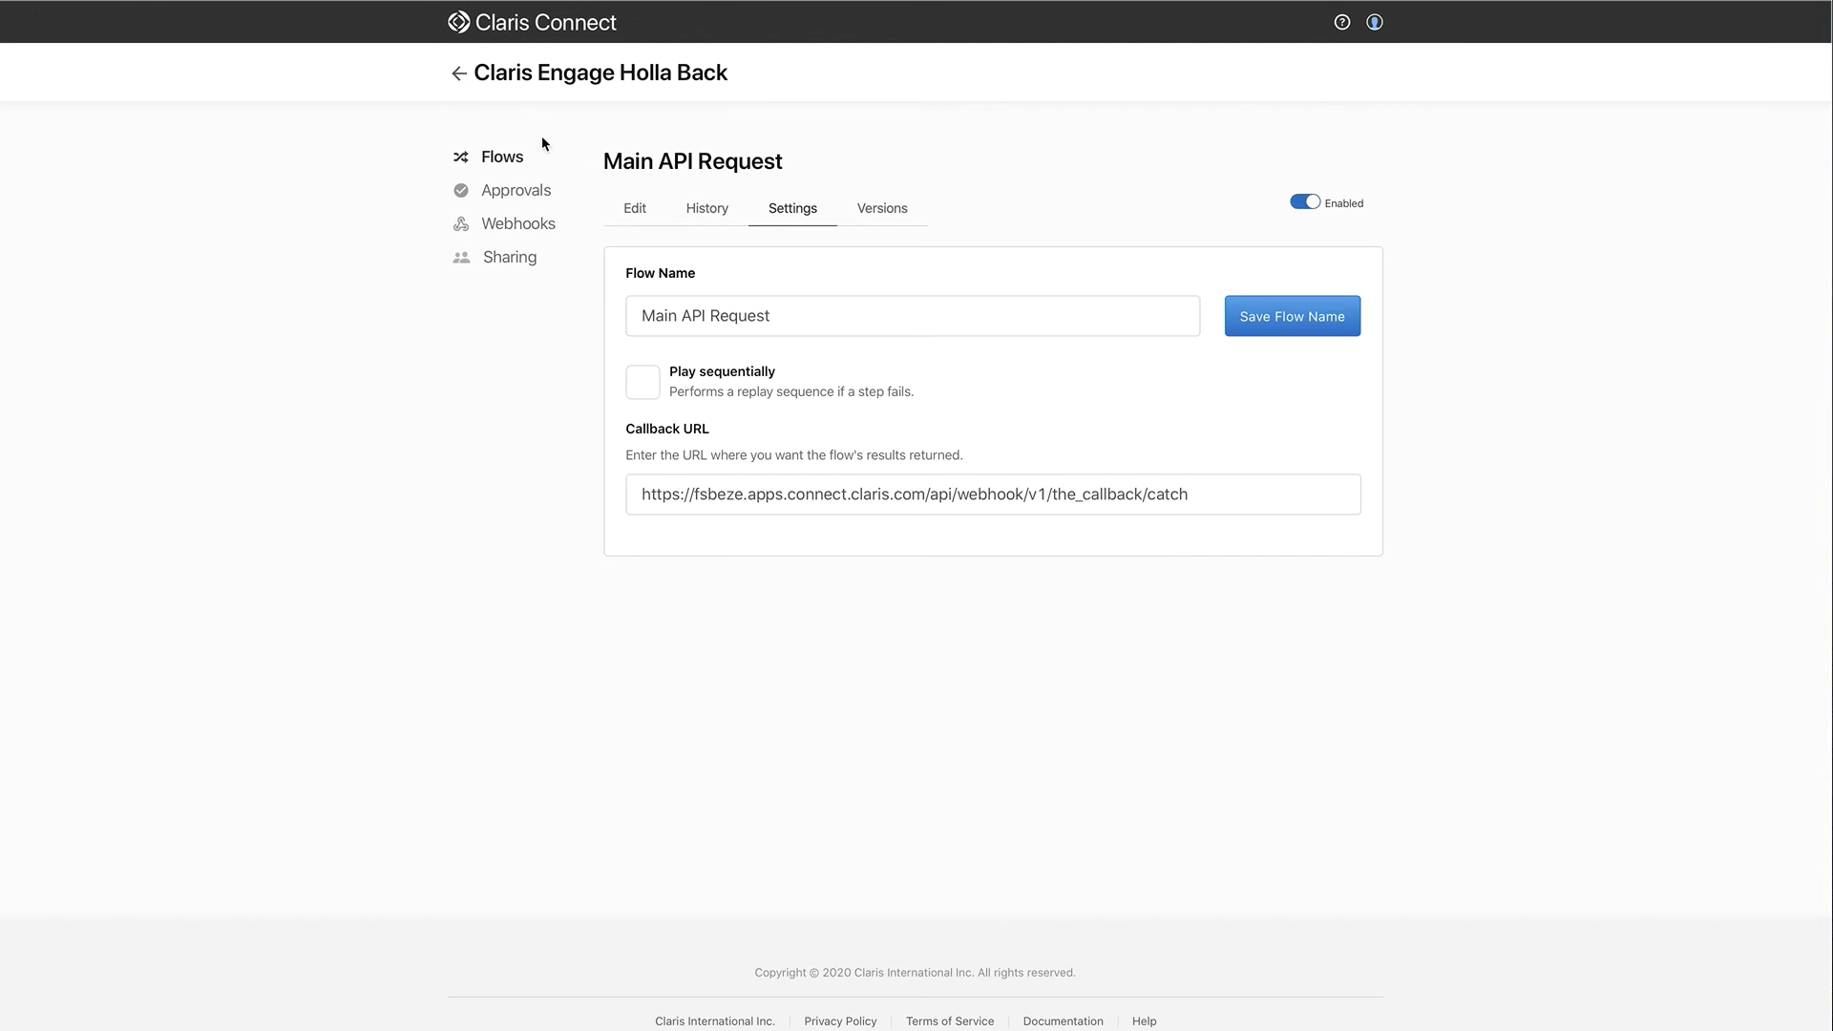
# Step: Review the Incoming HTTP Request trigger and Create record settings of The Hollaback- Error Logging flow, and return to the flow list
pyautogui.click(517, 161)
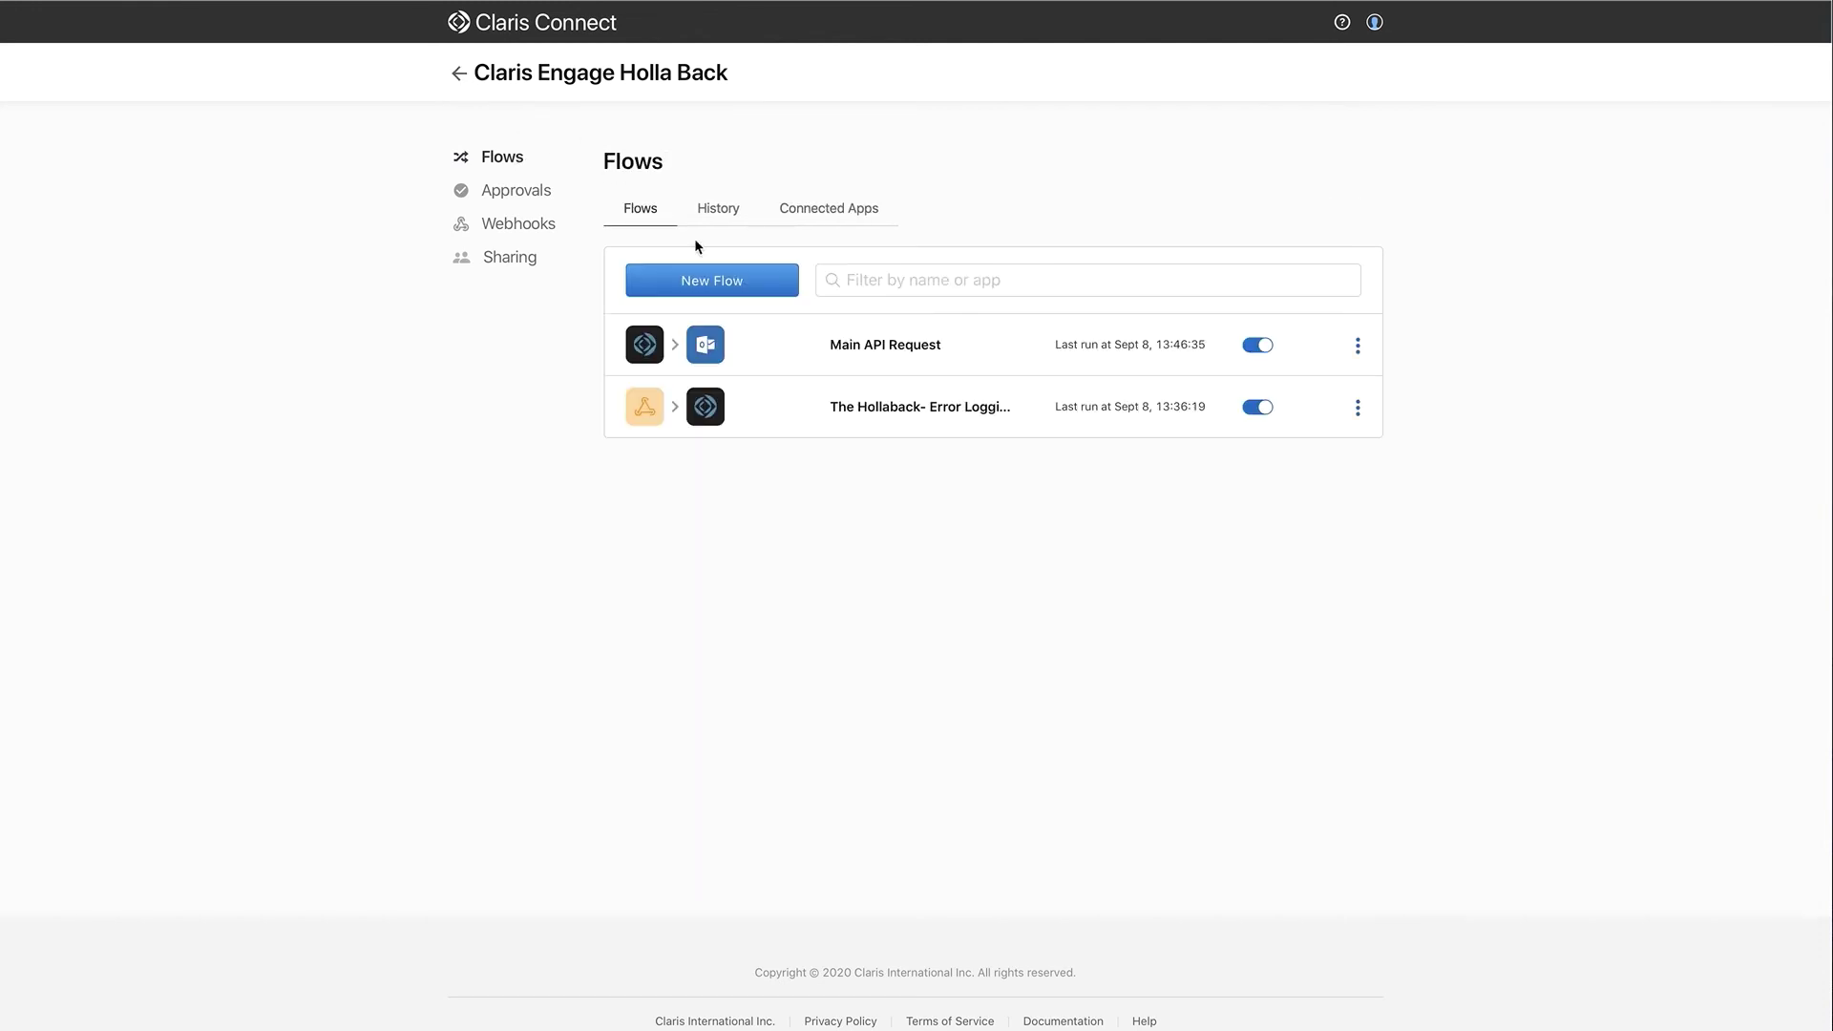
pyautogui.click(811, 427)
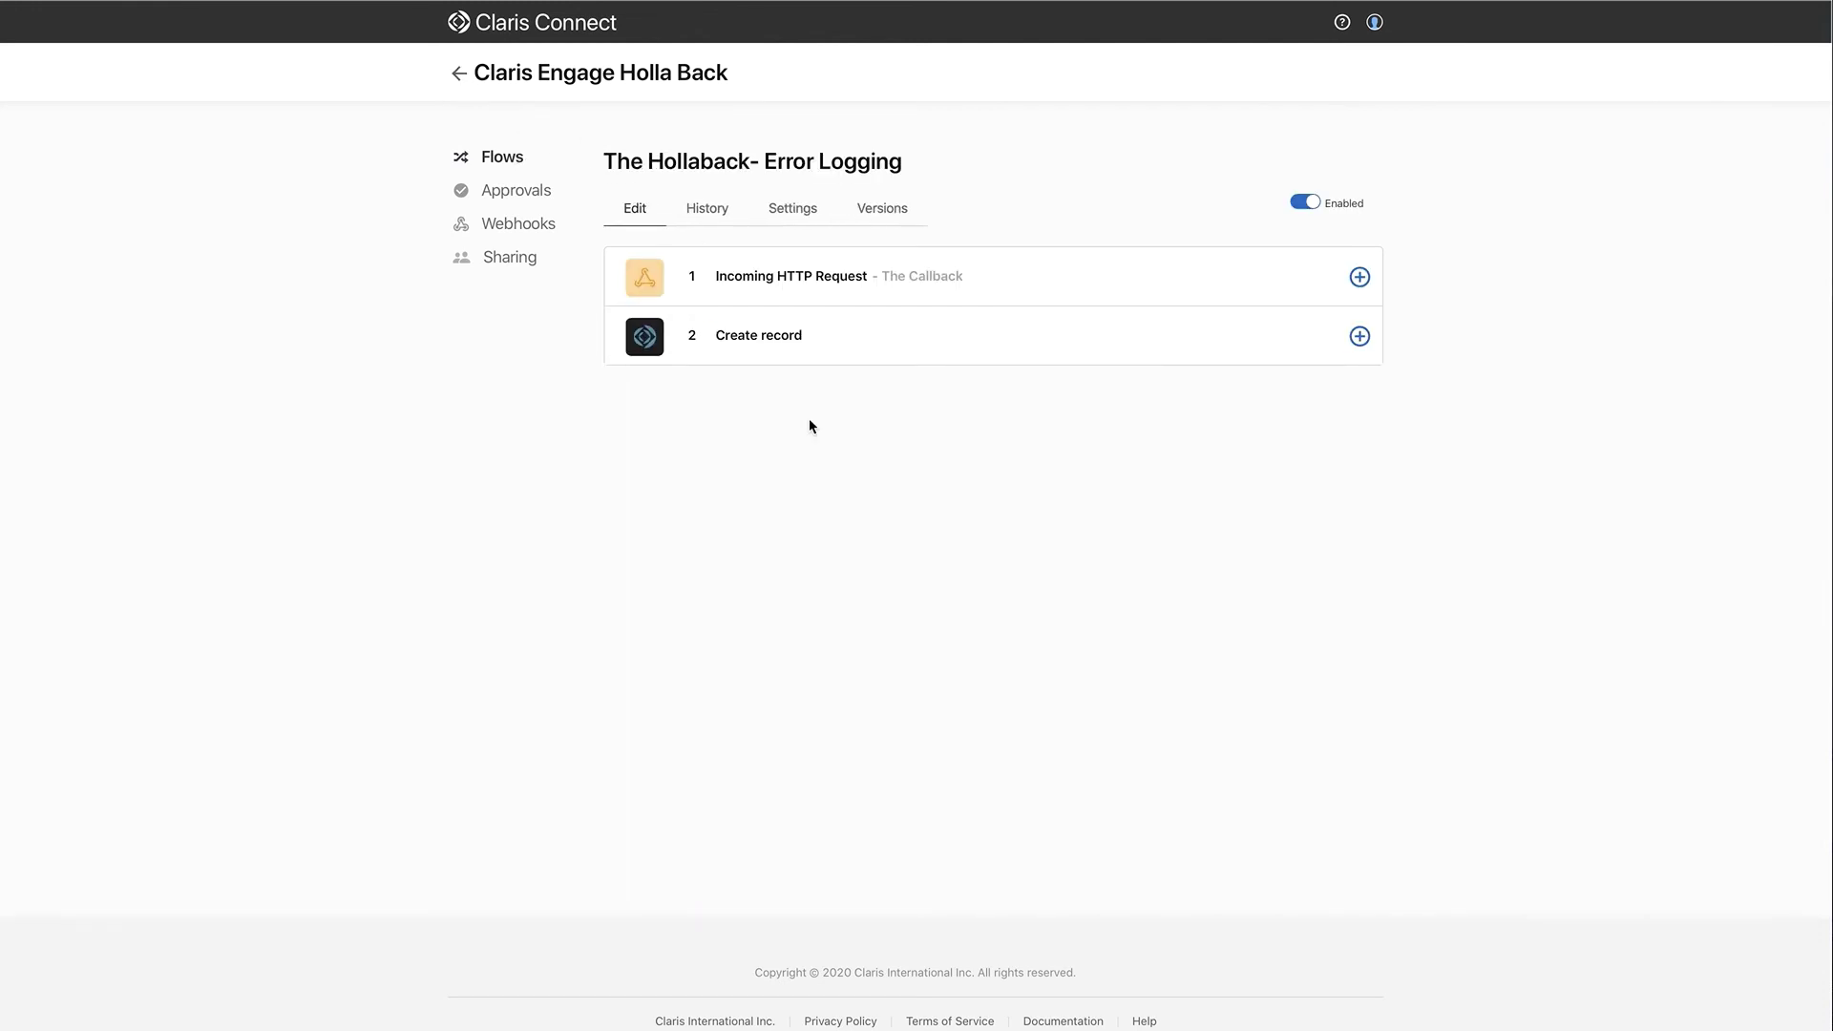
pyautogui.click(812, 282)
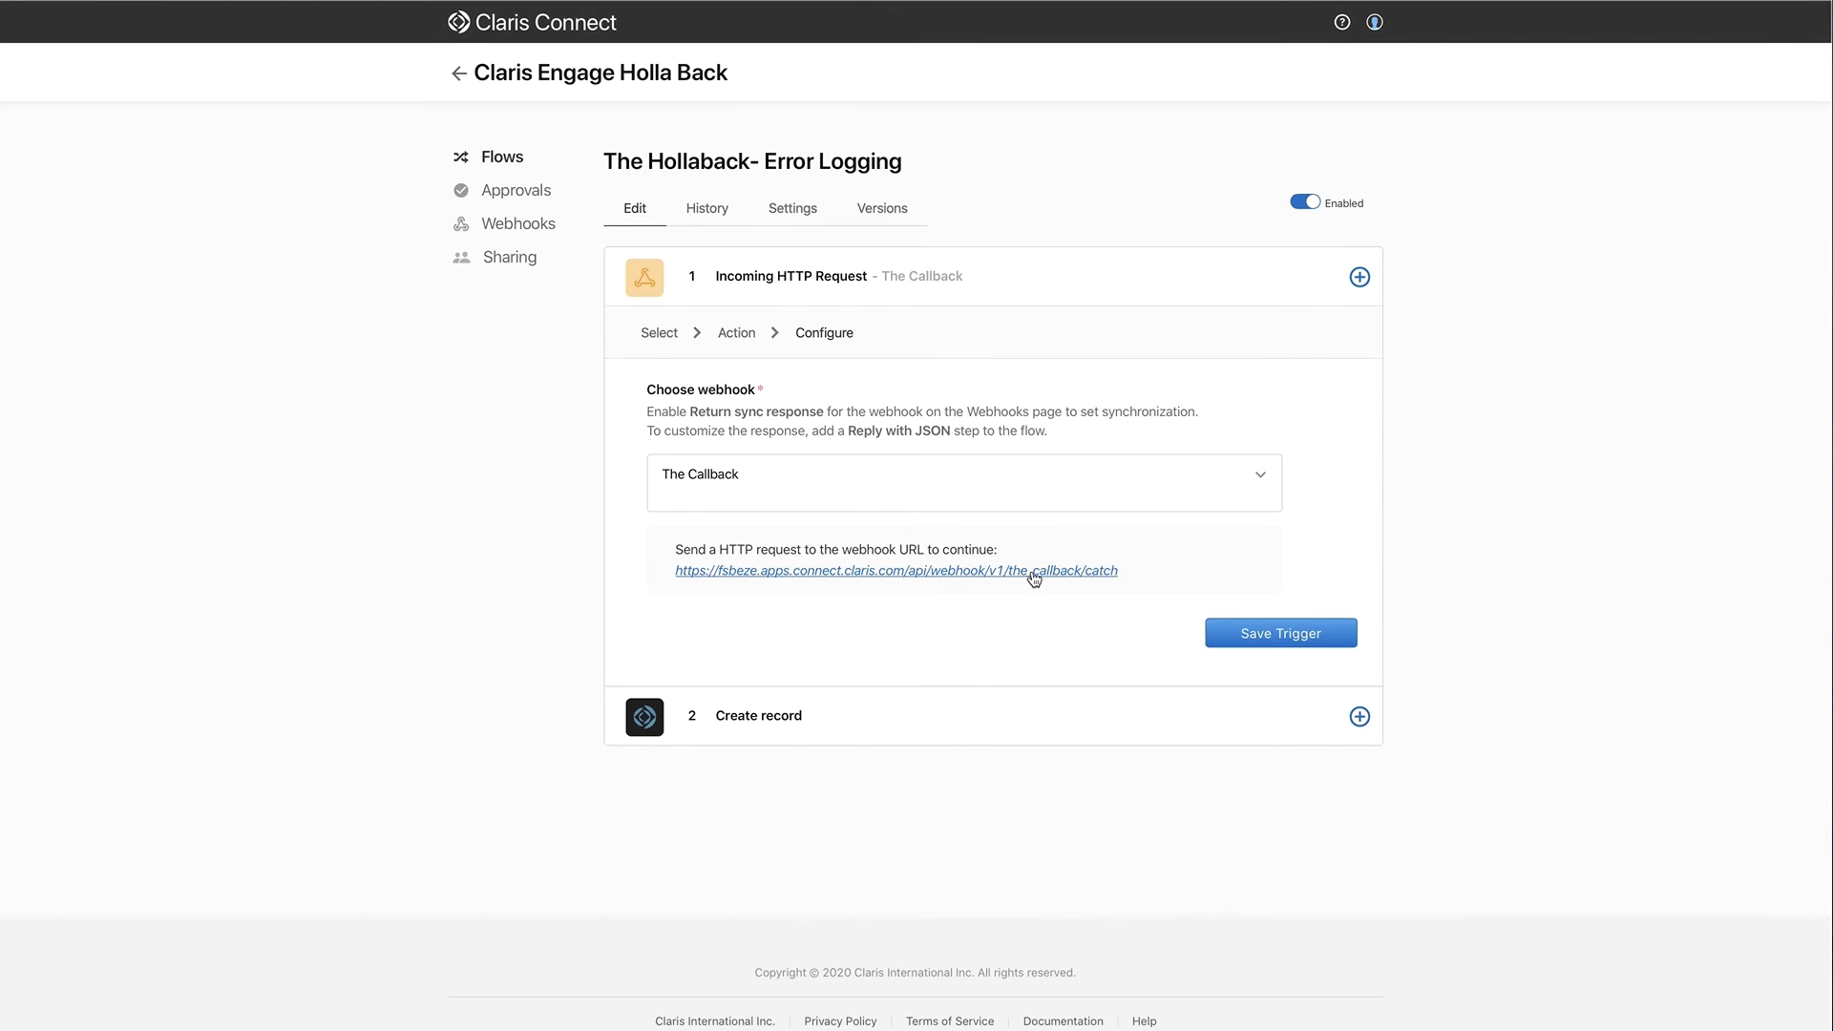
pyautogui.click(950, 705)
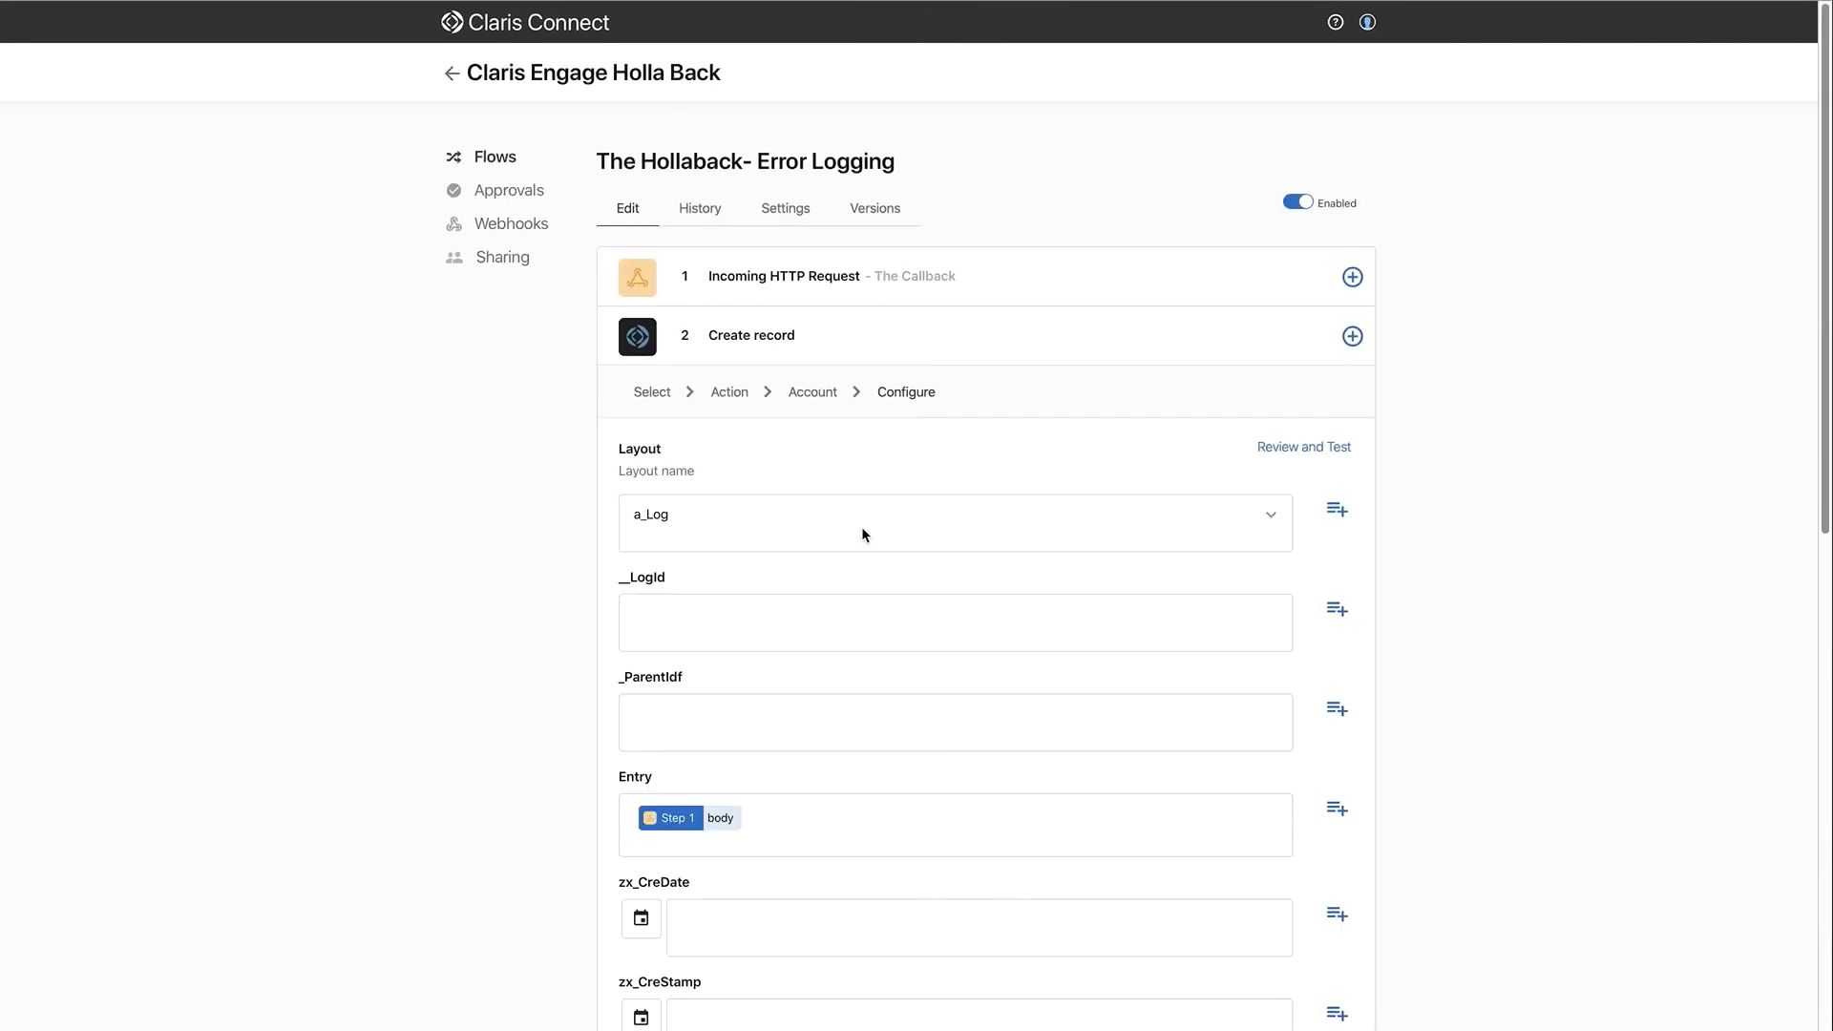
pyautogui.scroll(-1, 770, 823)
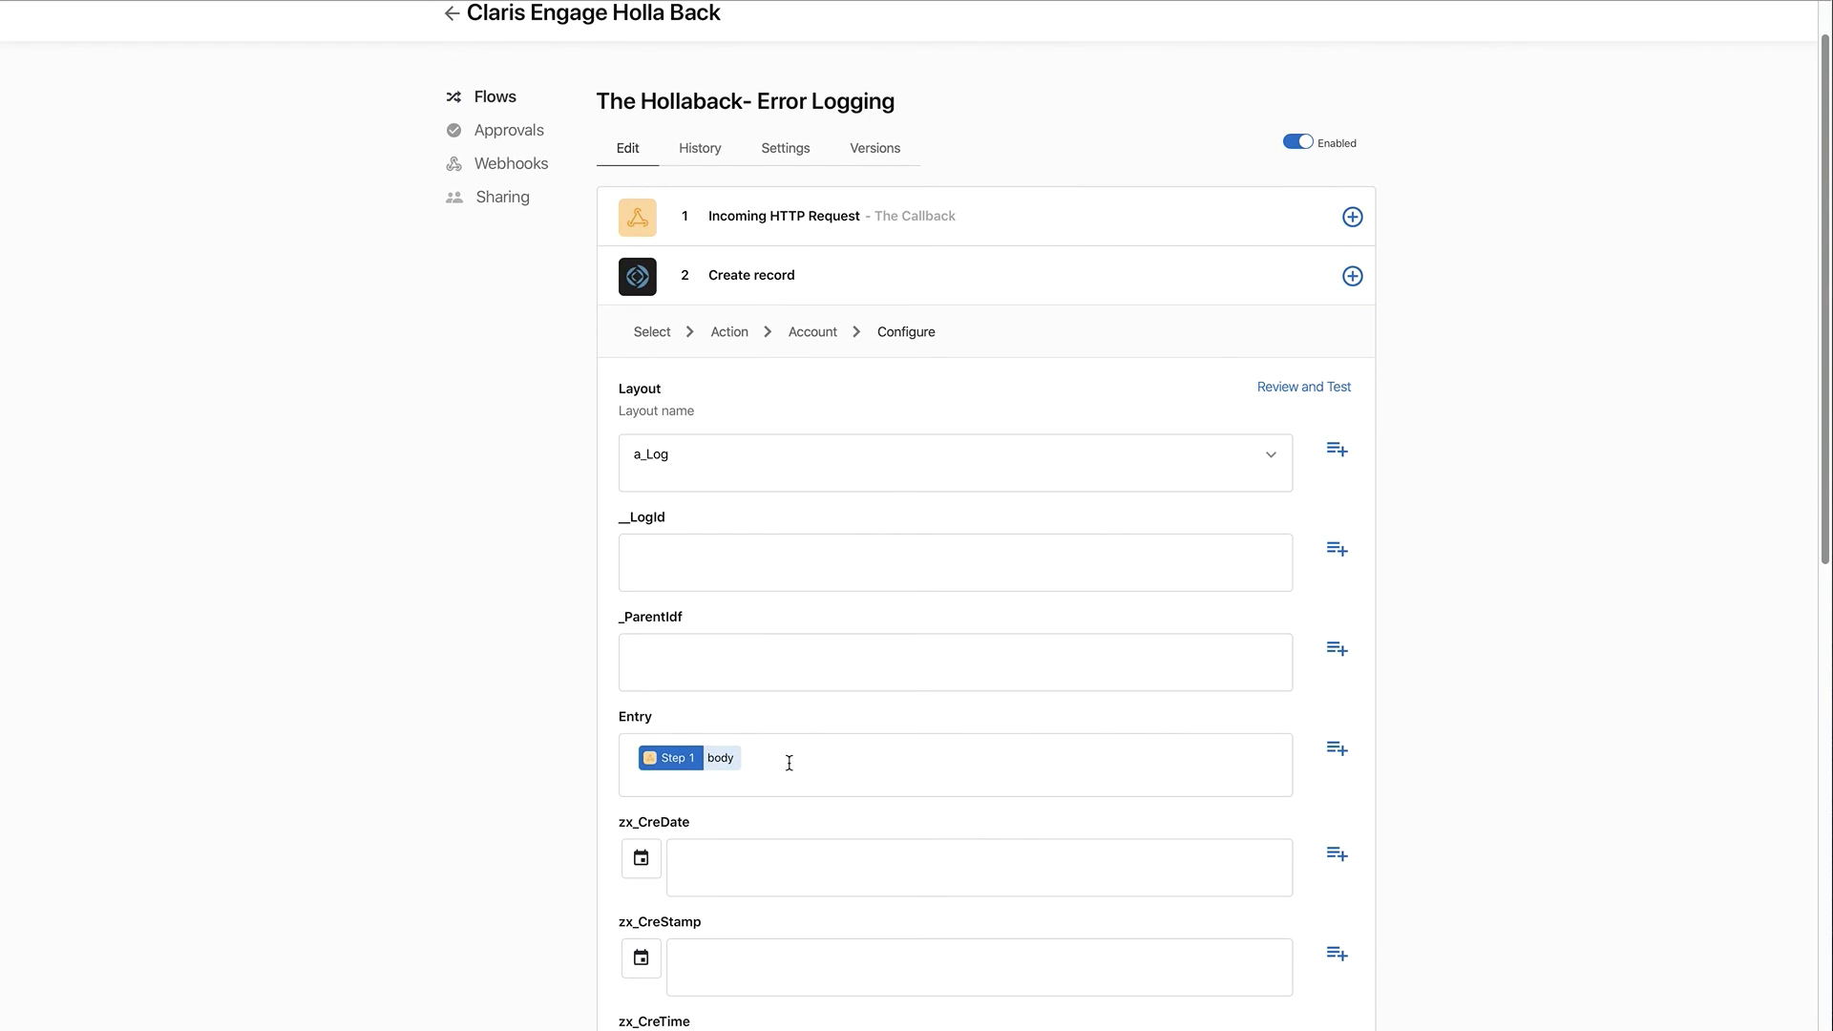
pyautogui.click(499, 100)
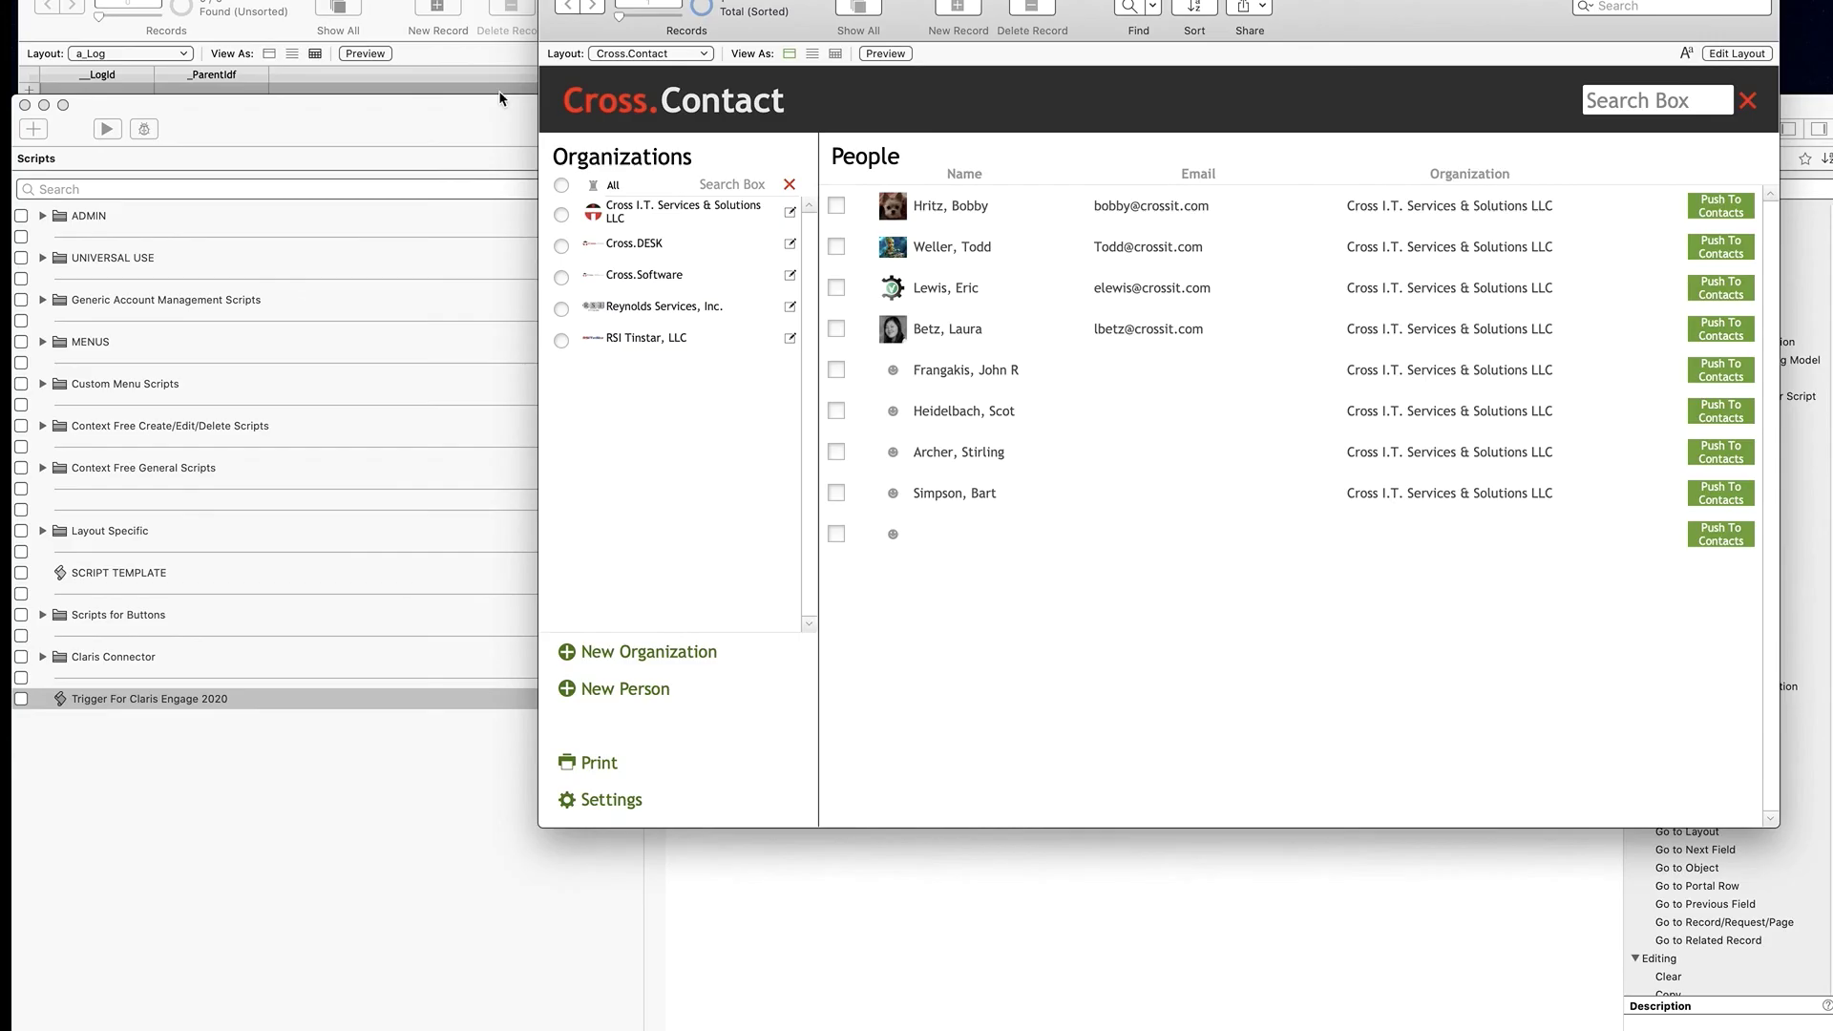
# Step: Push the last named person in the Cross.Contact people list to contacts and inspect the second entry in the a_Log table
pyautogui.click(1699, 496)
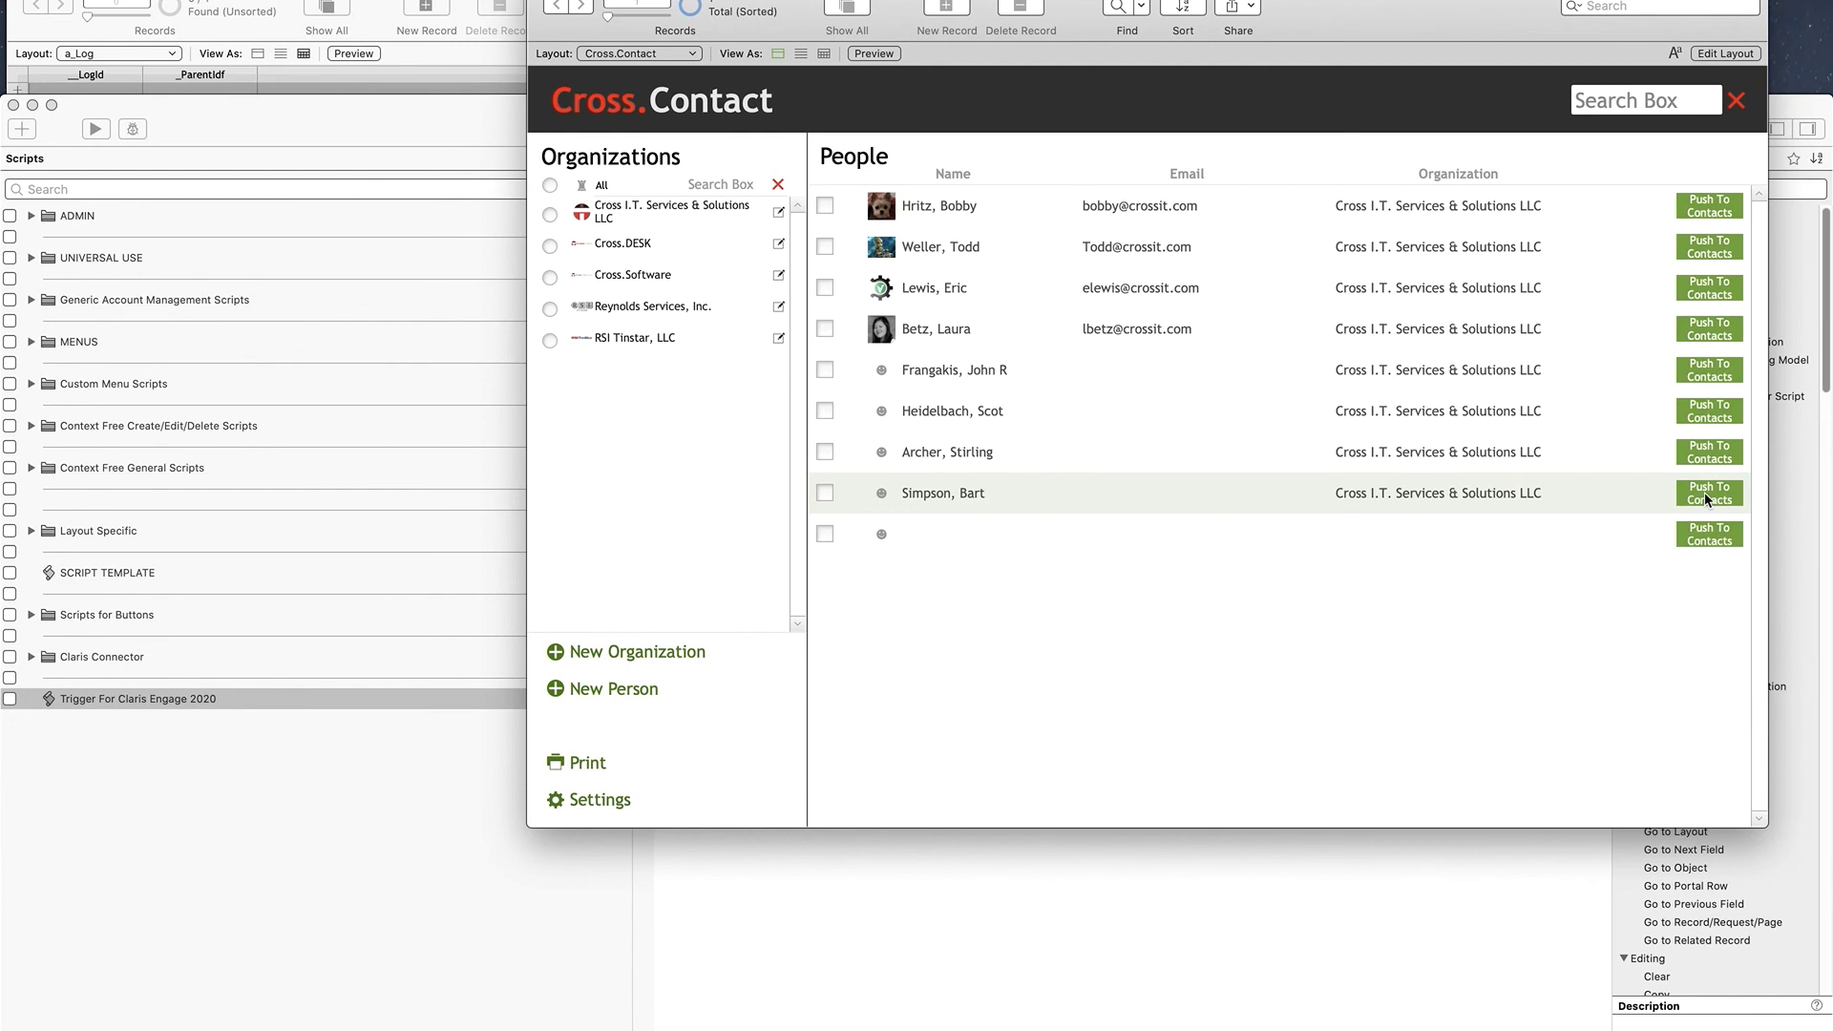
pyautogui.click(212, 15)
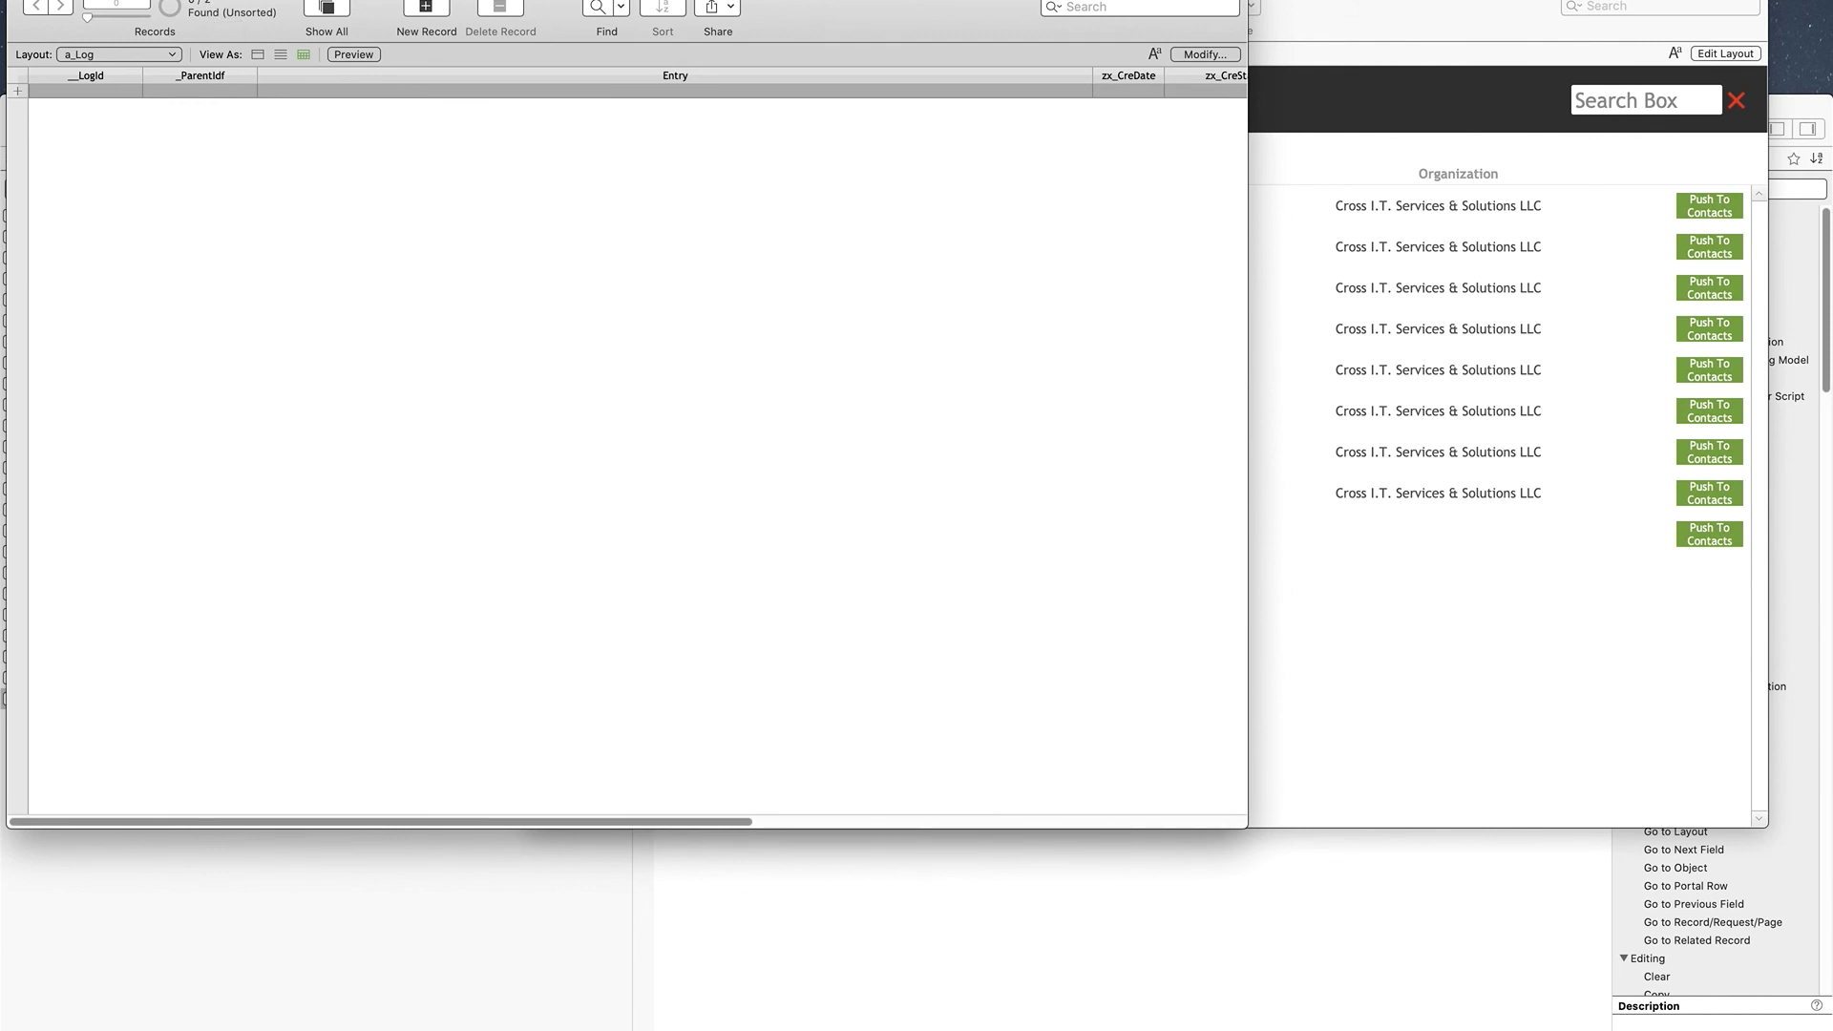
pyautogui.click(167, 5)
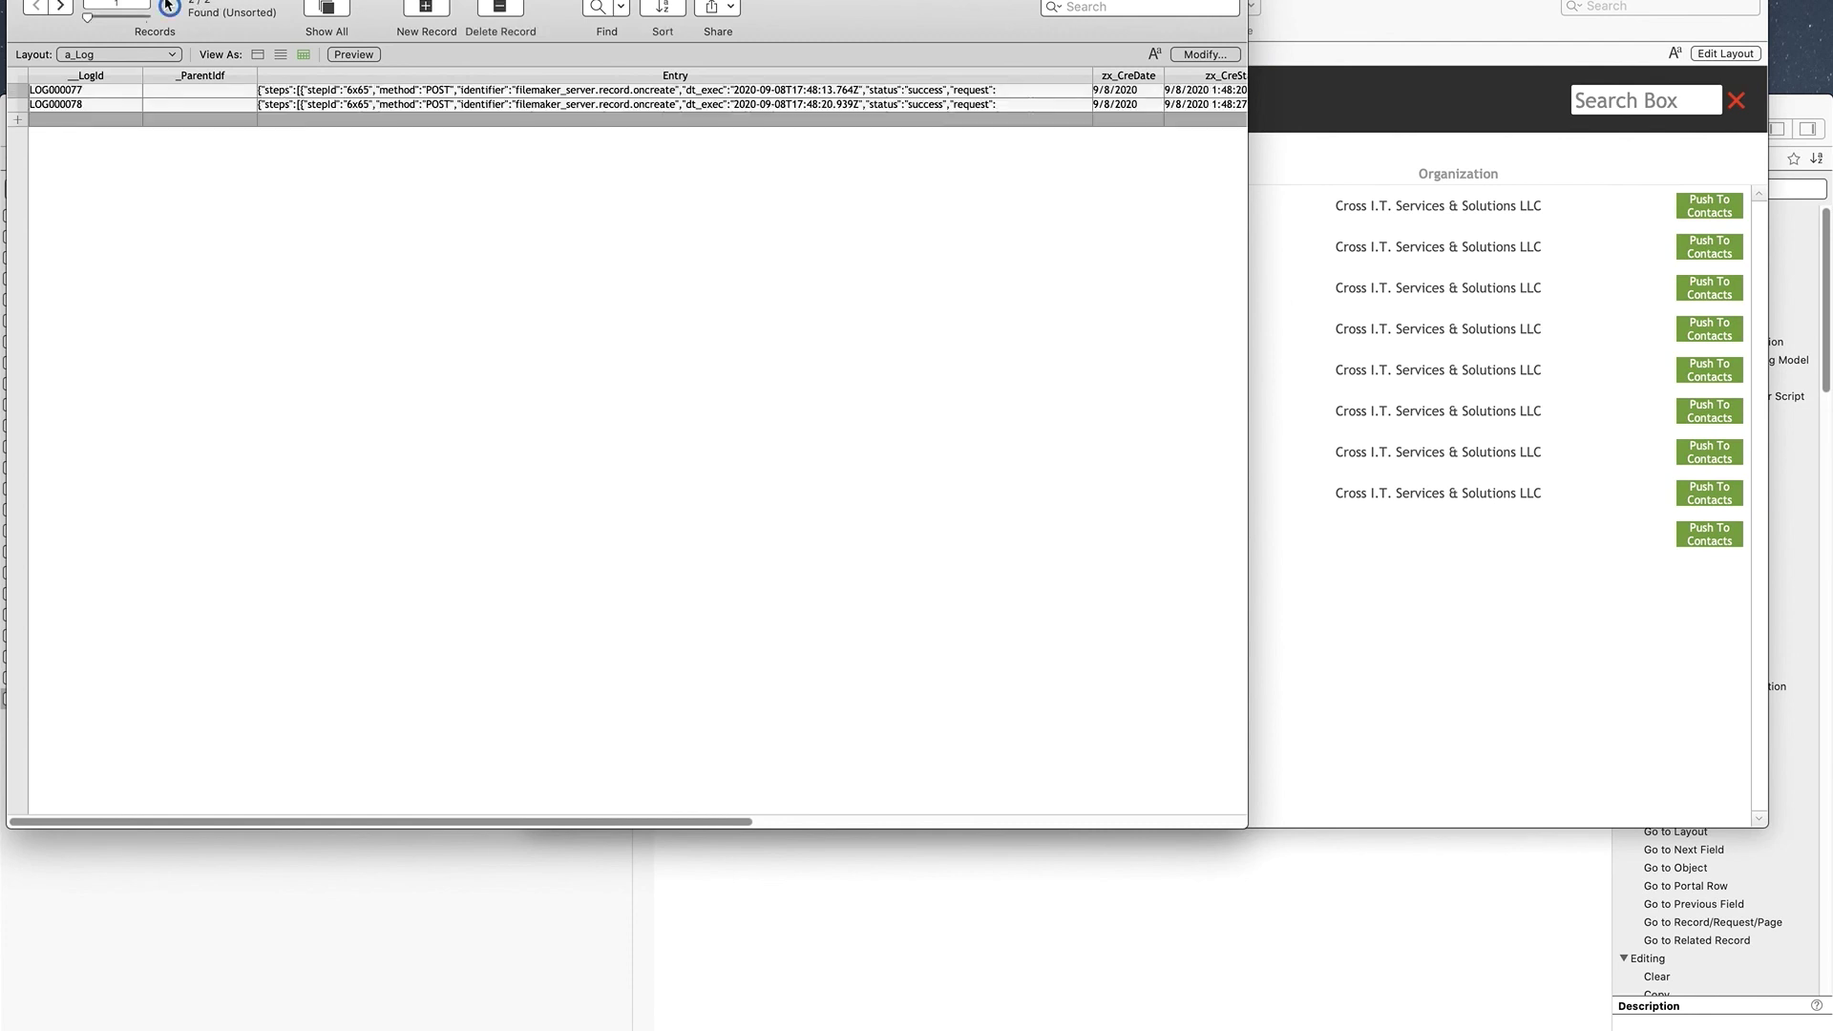
pyautogui.click(340, 102)
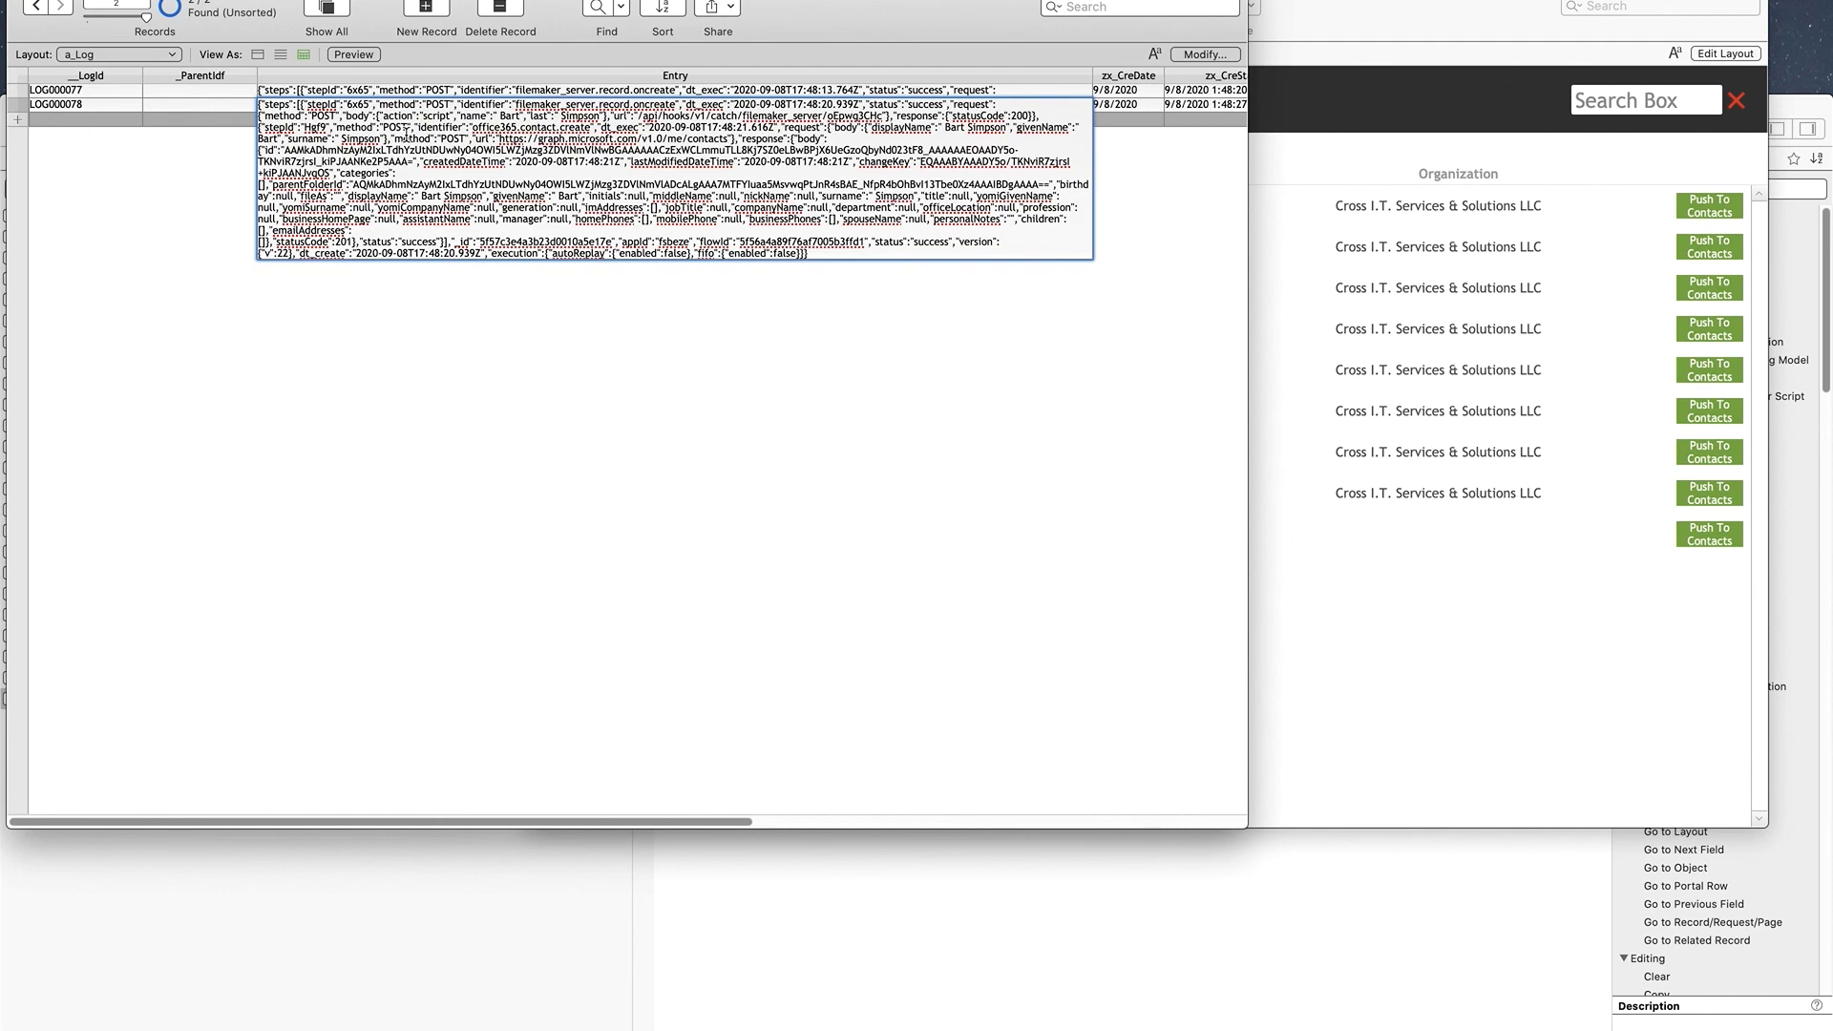
pyautogui.press('Escape')
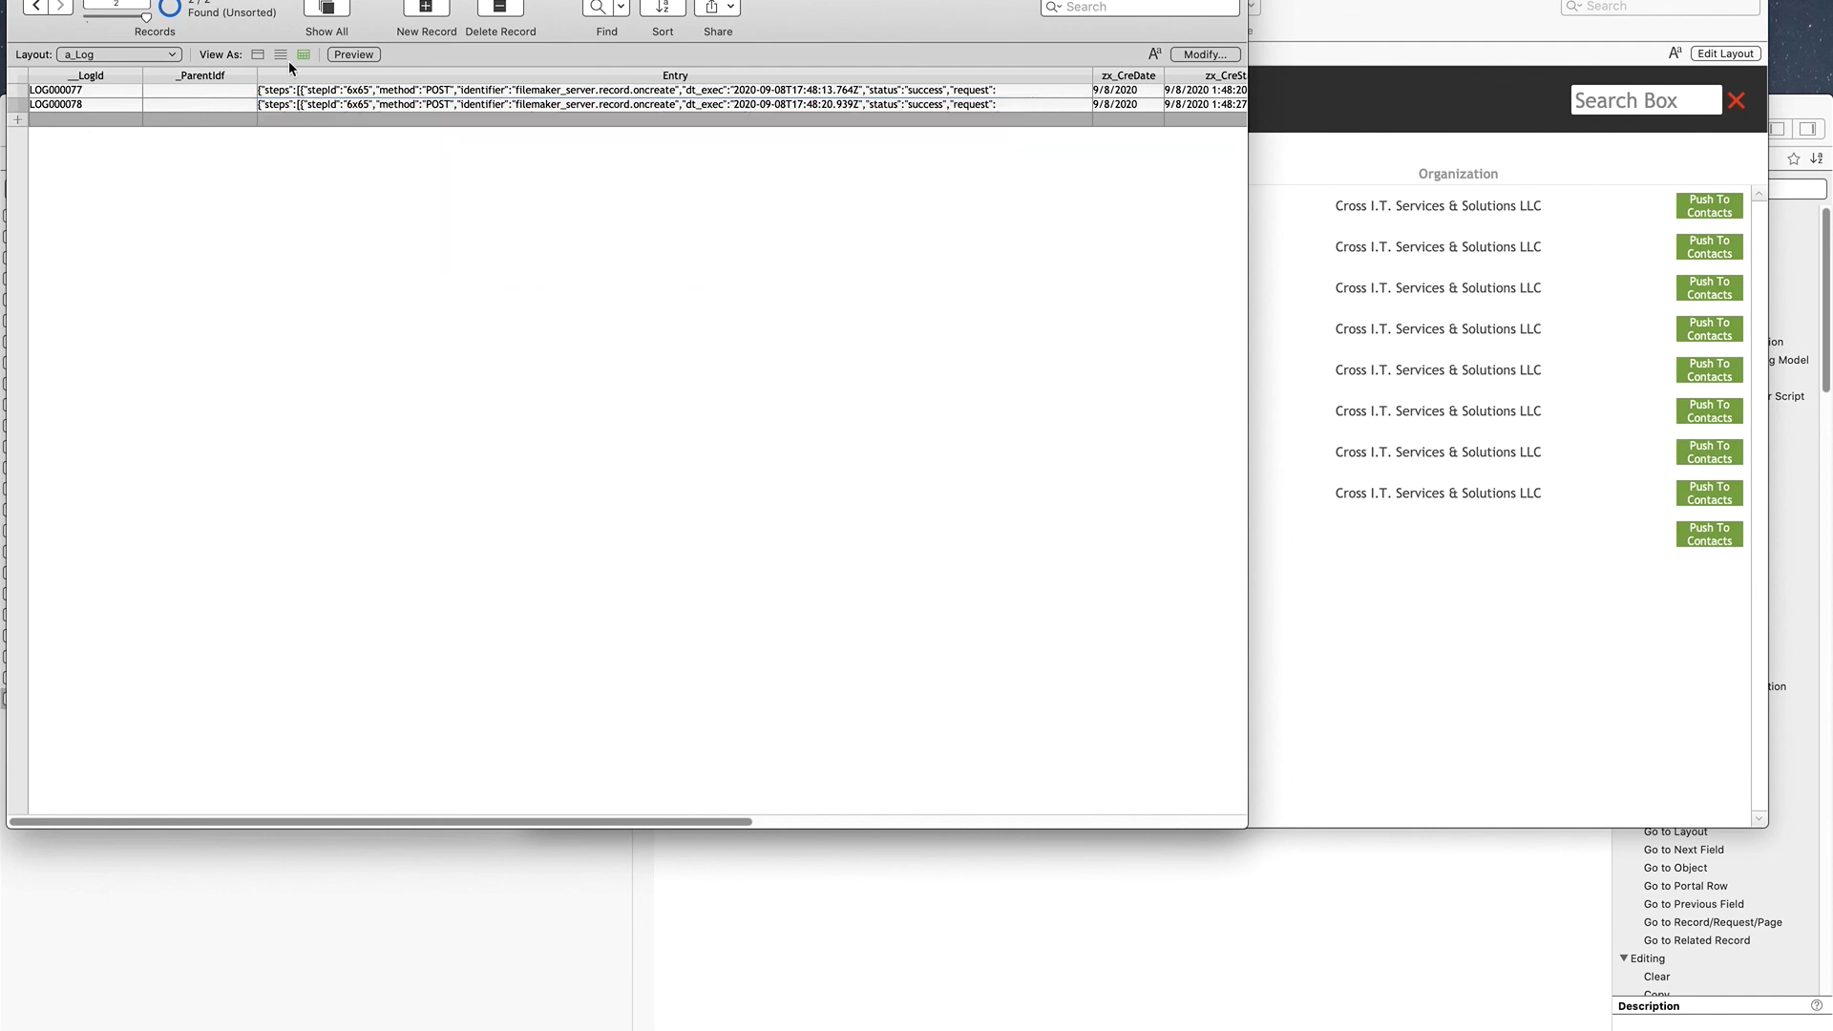
pyautogui.press('super+w')
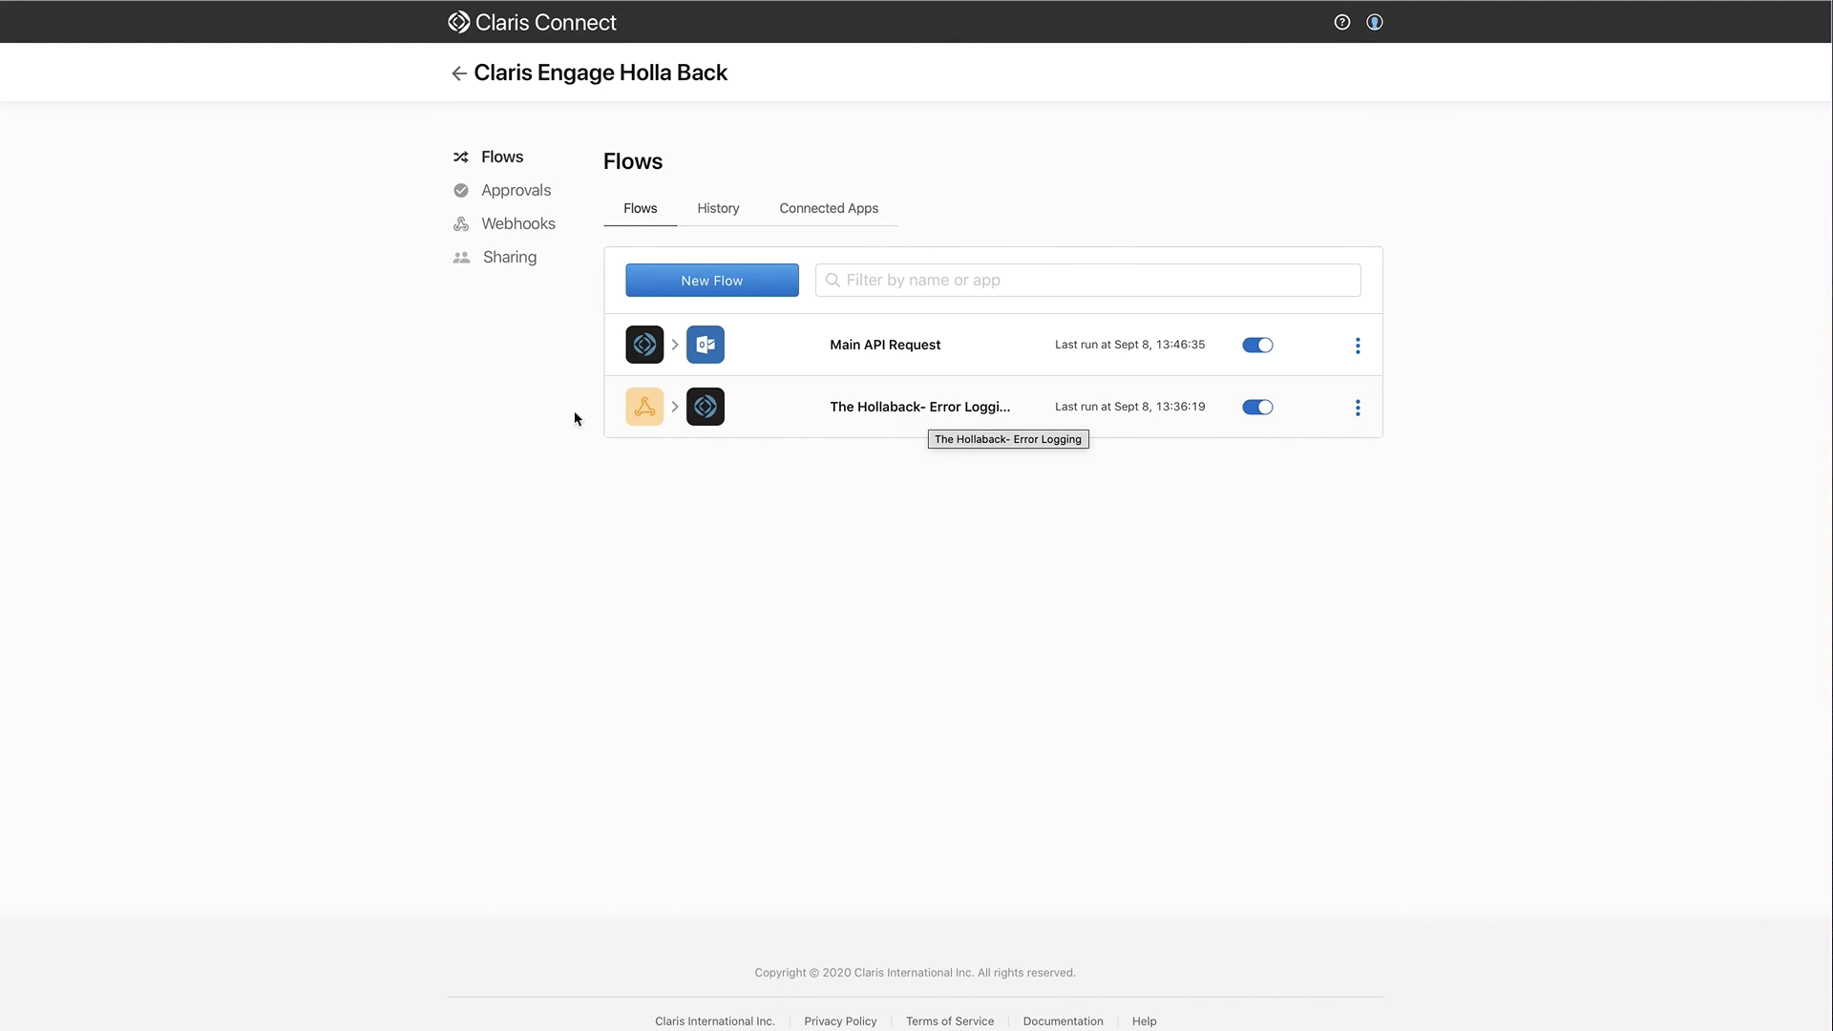
# Step: Add a Webhooks action after the Create contact (simple) step in the Main API Request flow
pyautogui.click(839, 354)
pyautogui.click(1358, 338)
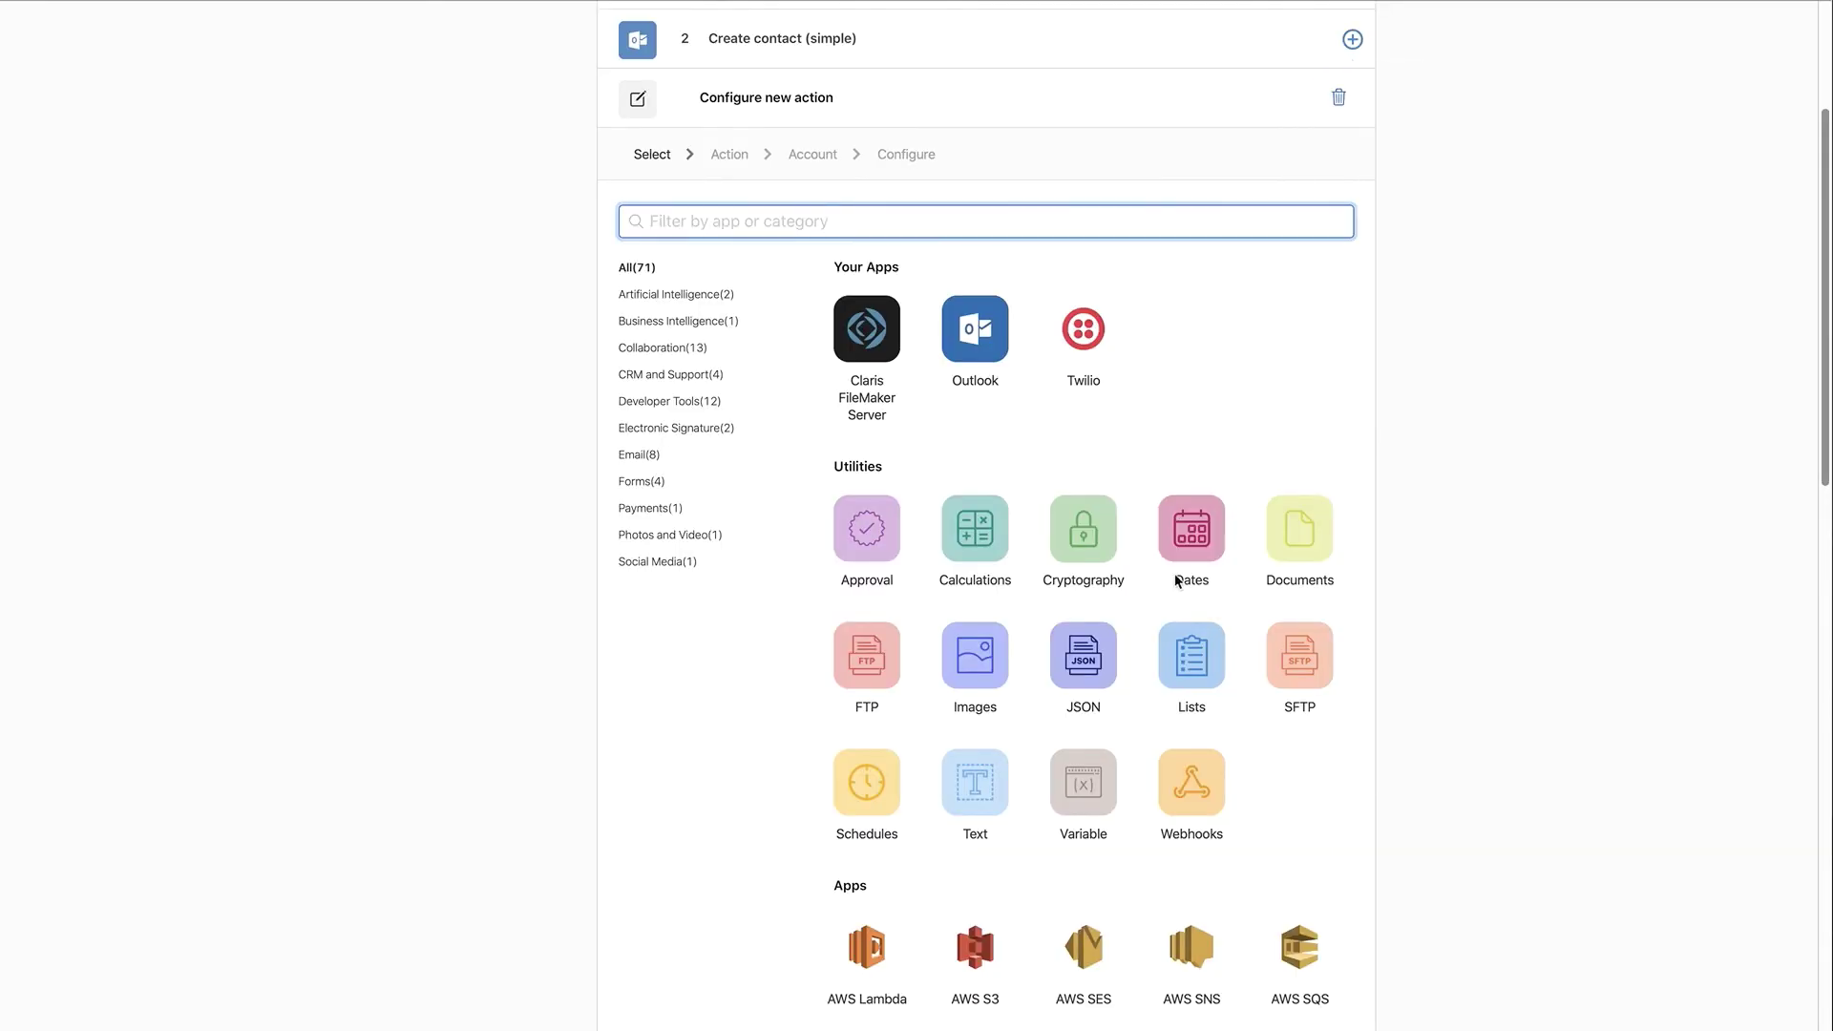
pyautogui.scroll(-2, 1178, 582)
pyautogui.scroll(-3, 1175, 581)
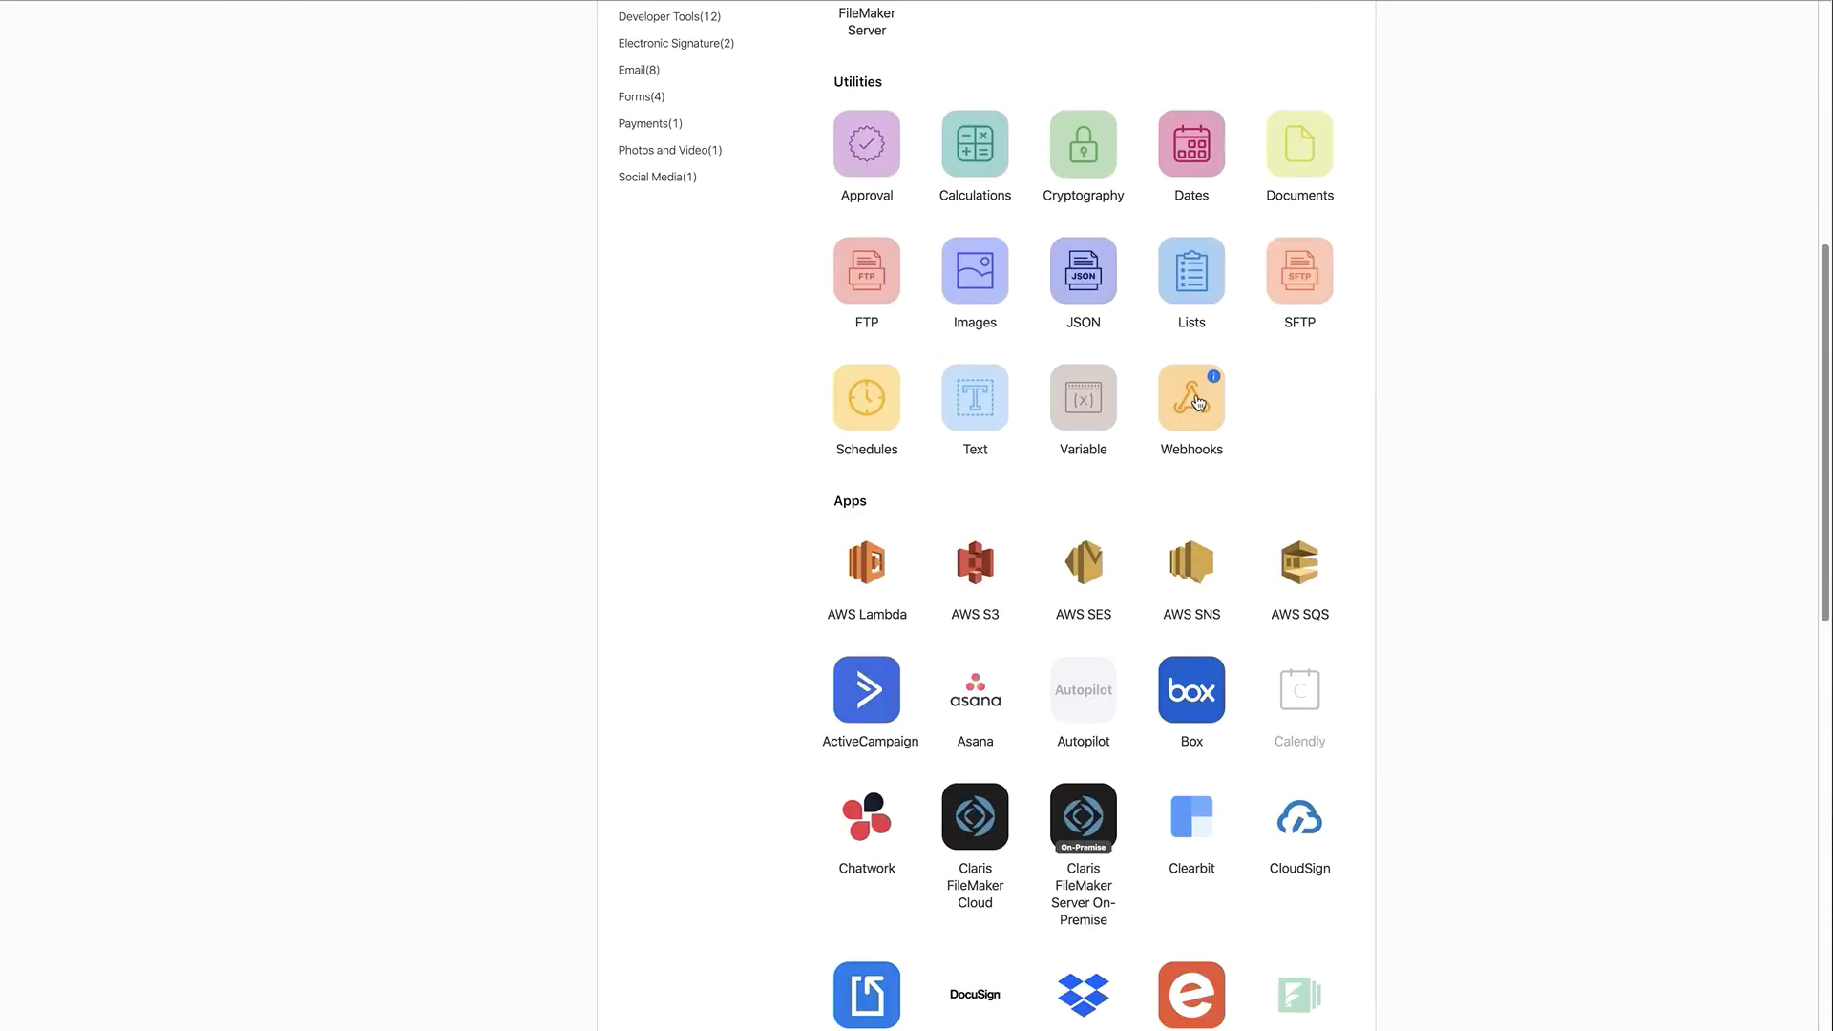
pyautogui.click(1198, 402)
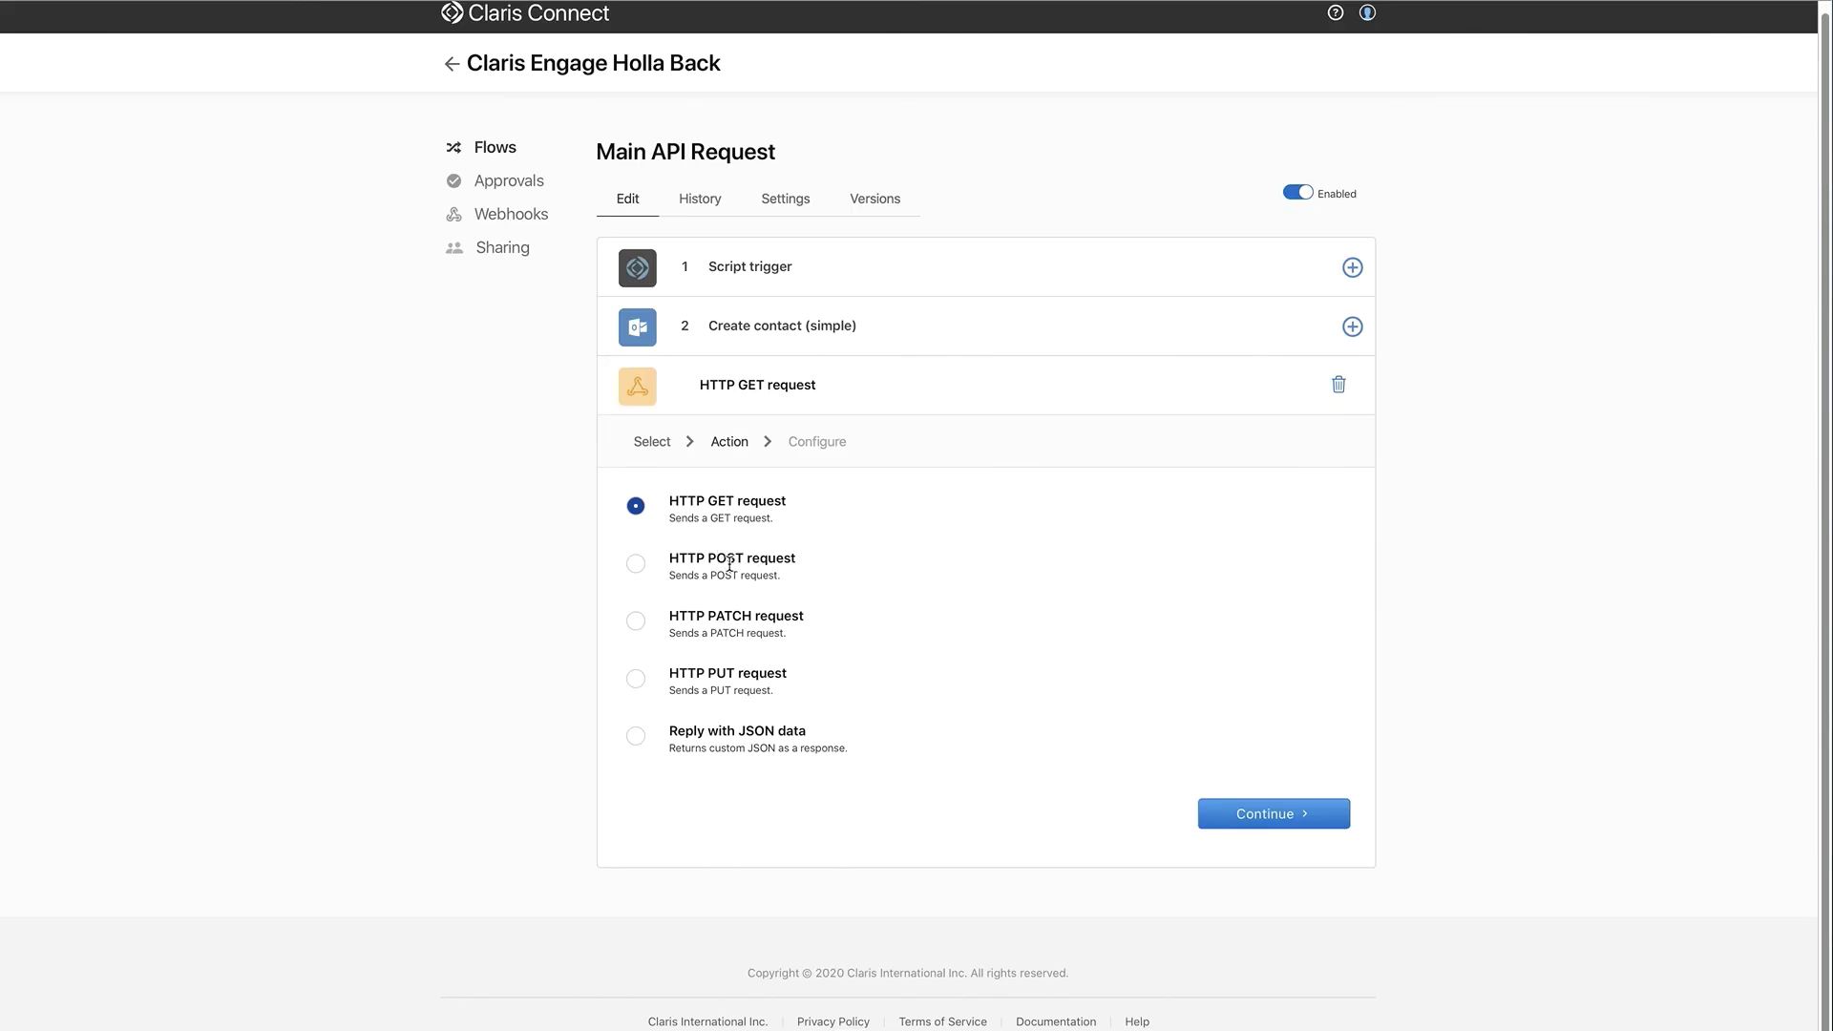
# Step: Delete the HTTP GET request step from the Main API Request flow and add an If-Then condition after Create contact (simple)
pyautogui.click(1340, 386)
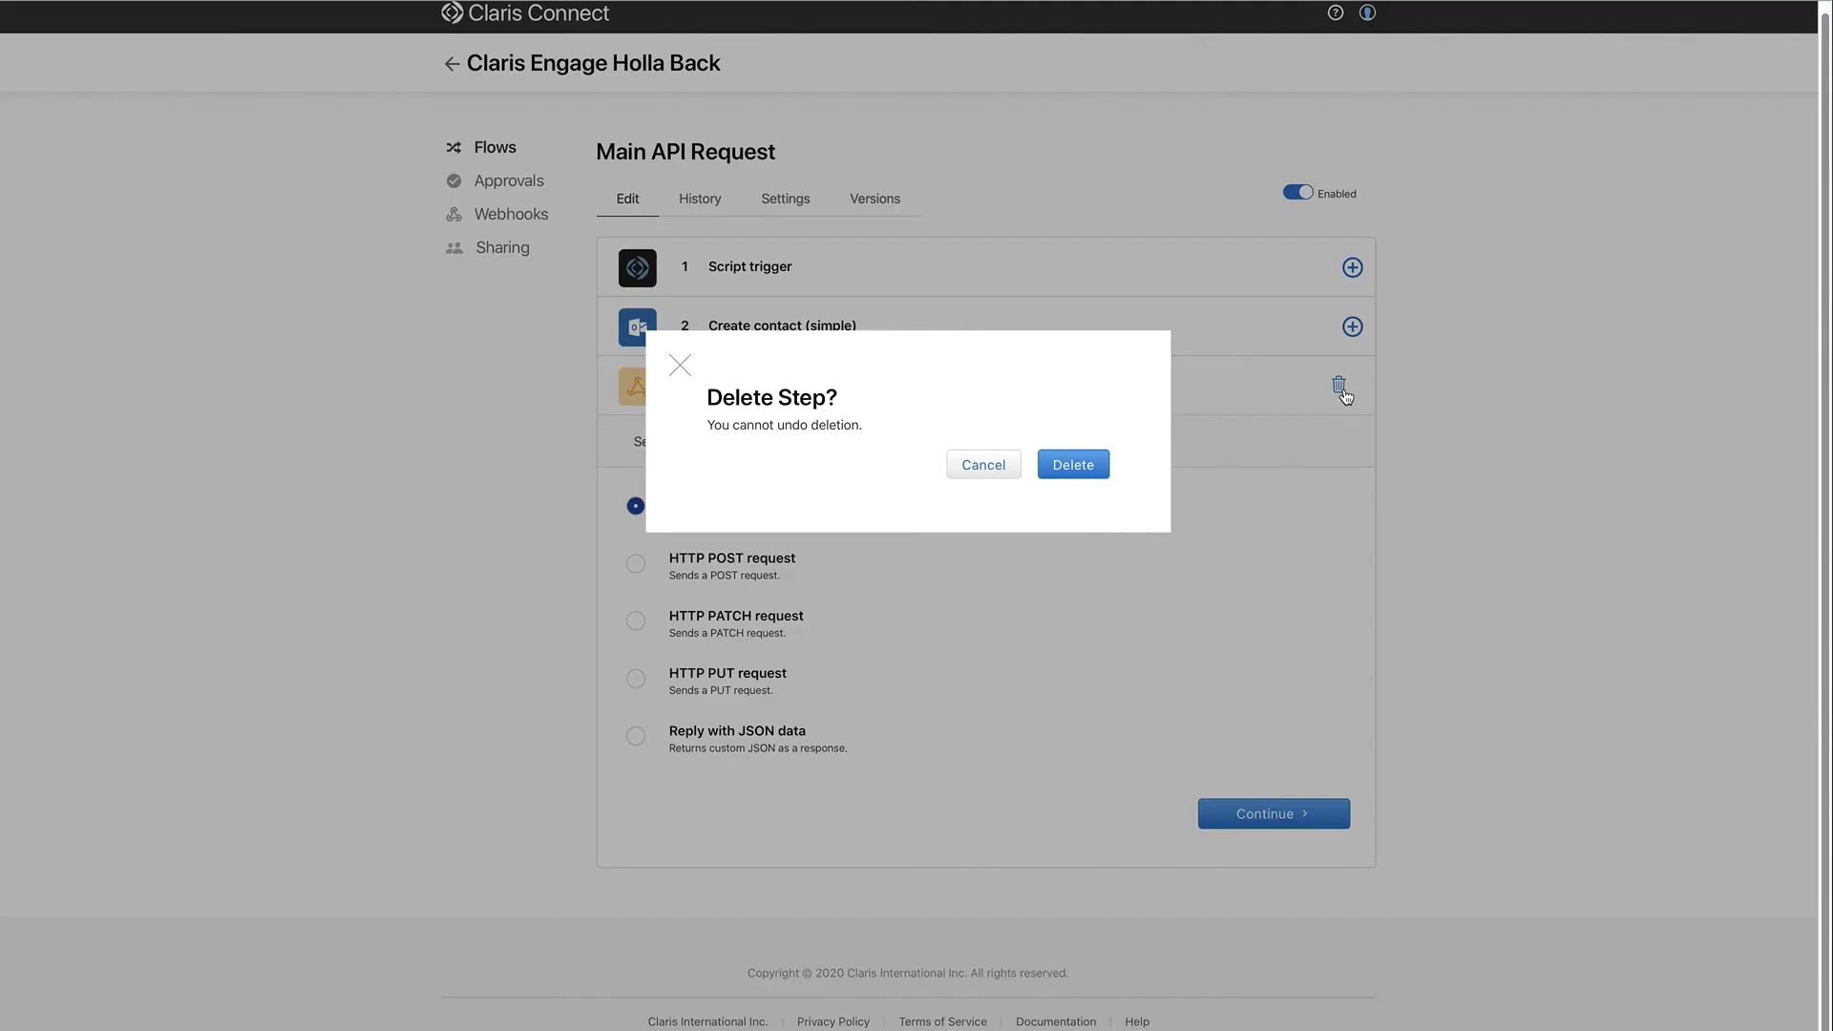
pyautogui.click(1069, 473)
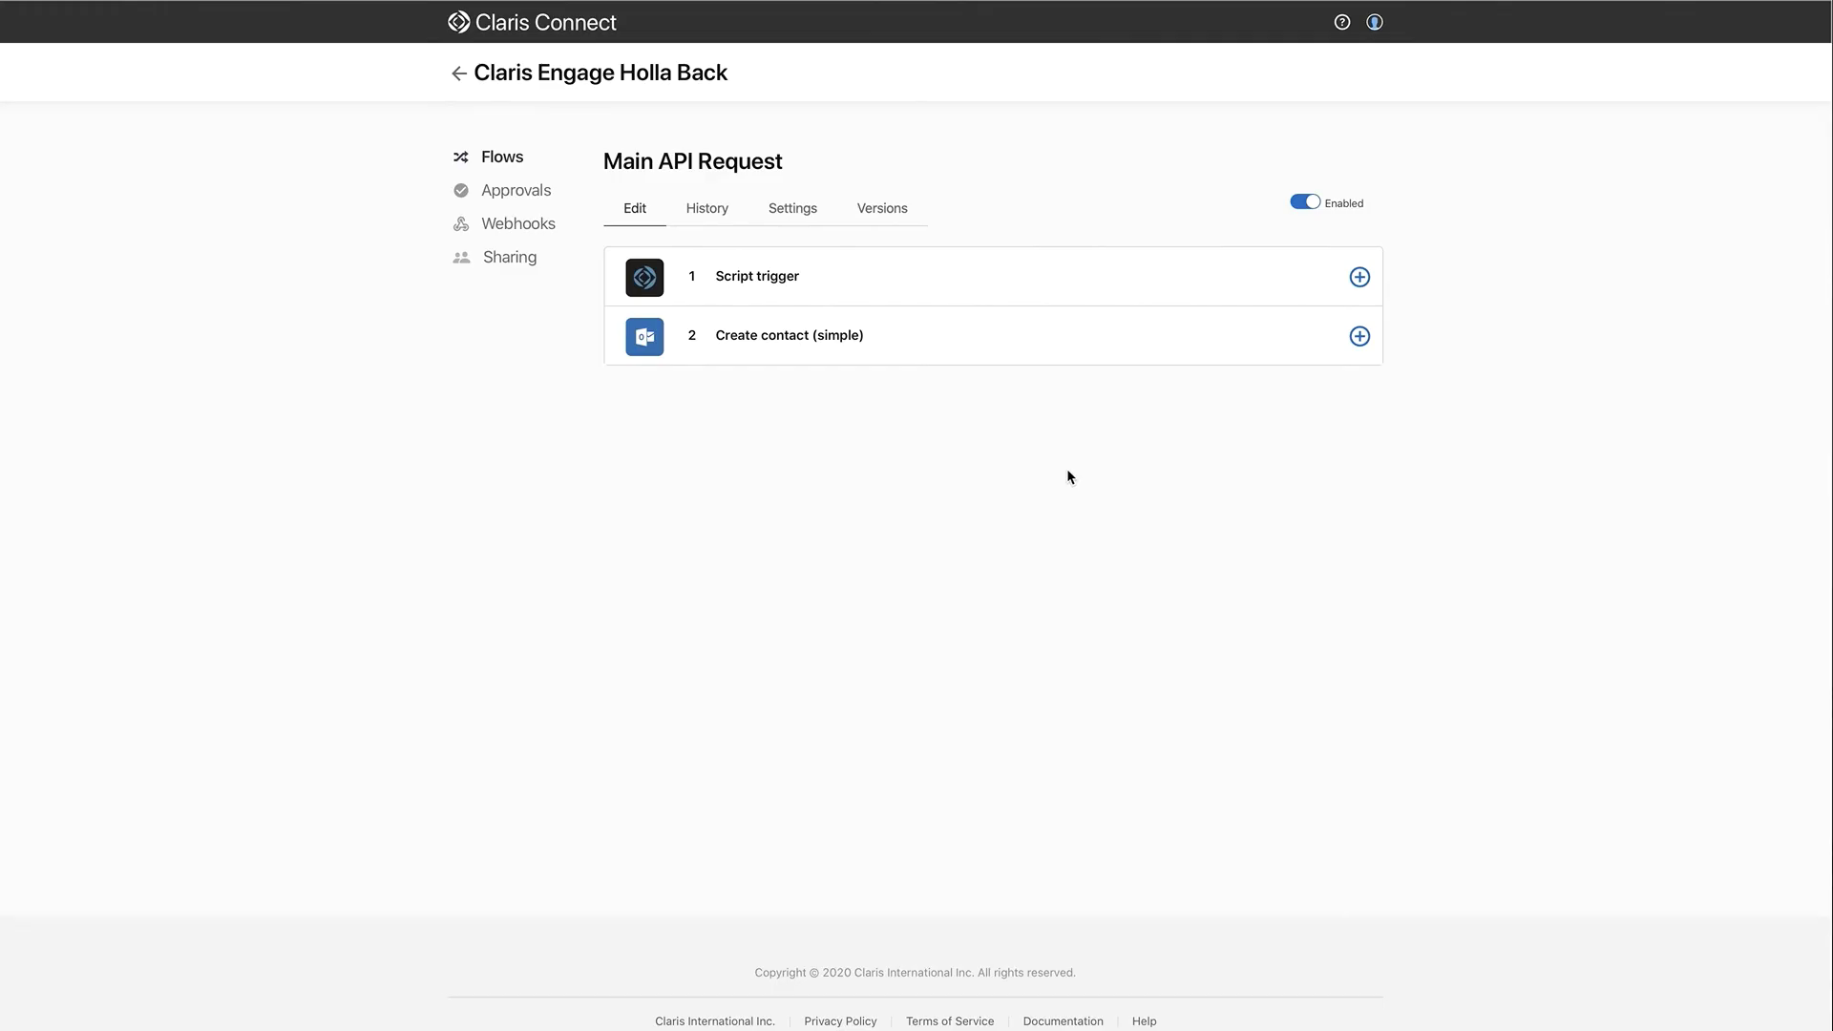
pyautogui.click(1358, 334)
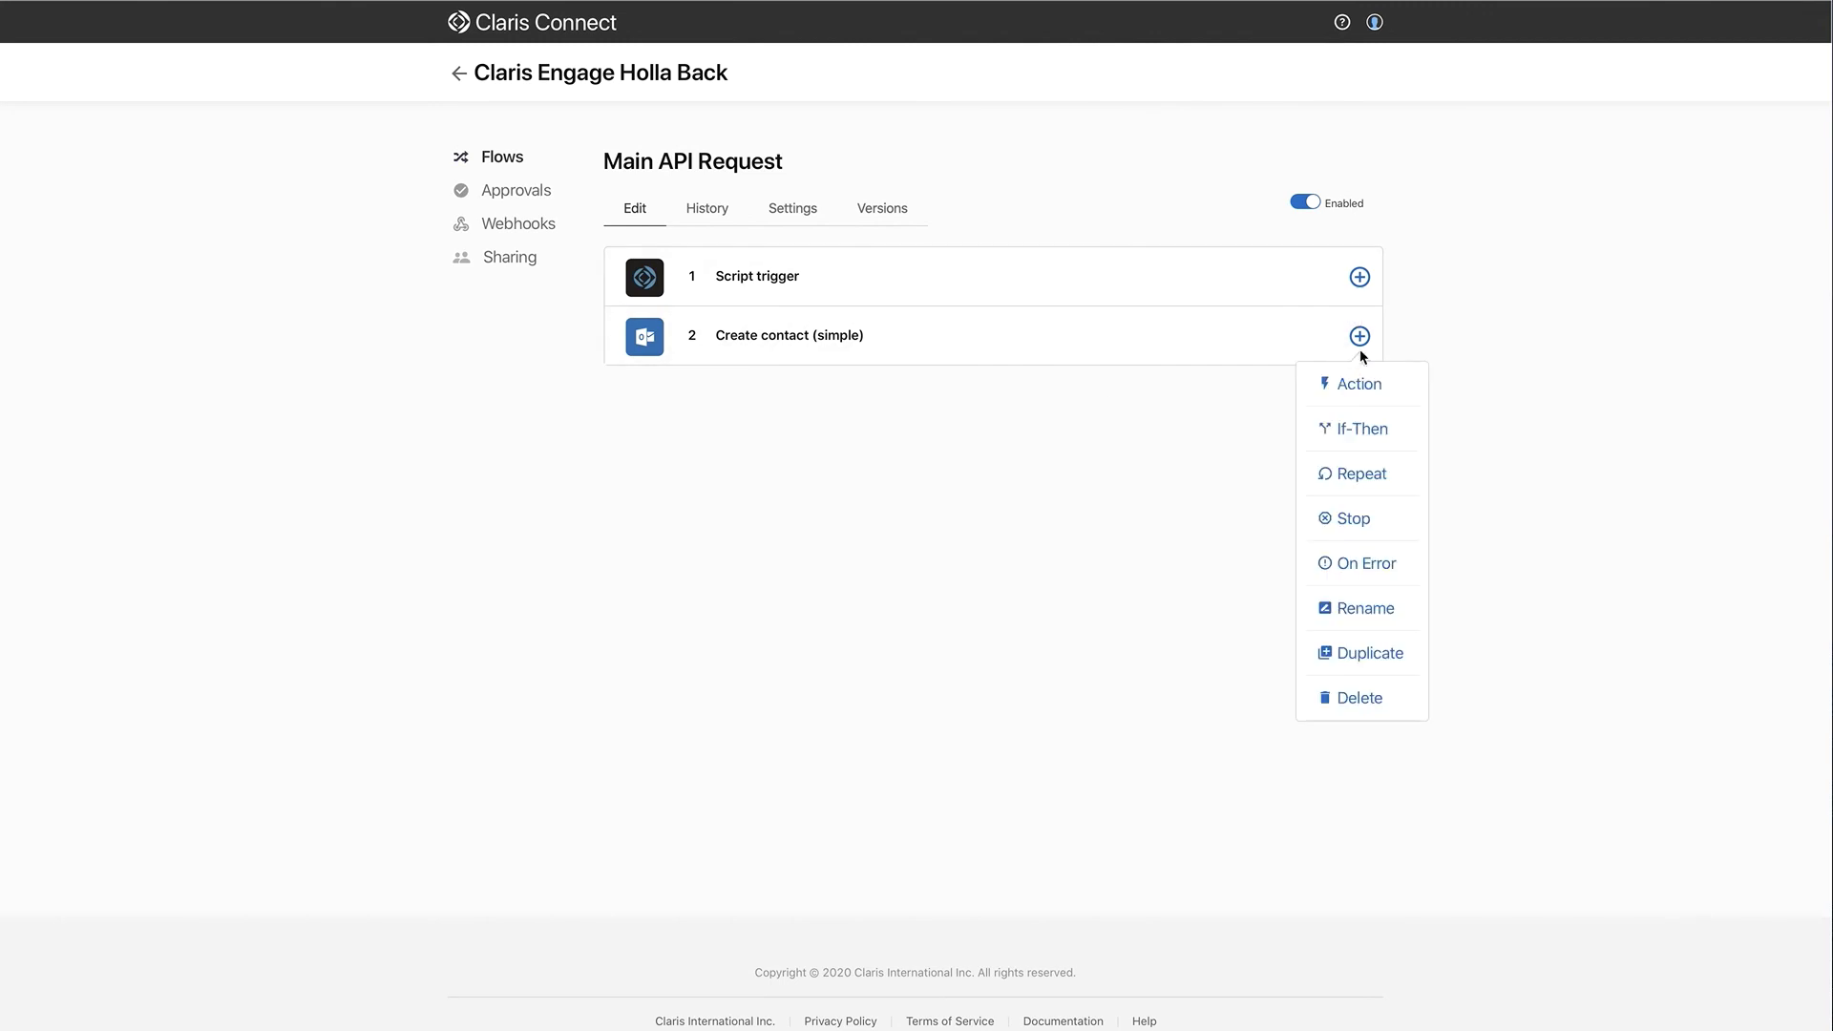
pyautogui.click(1360, 432)
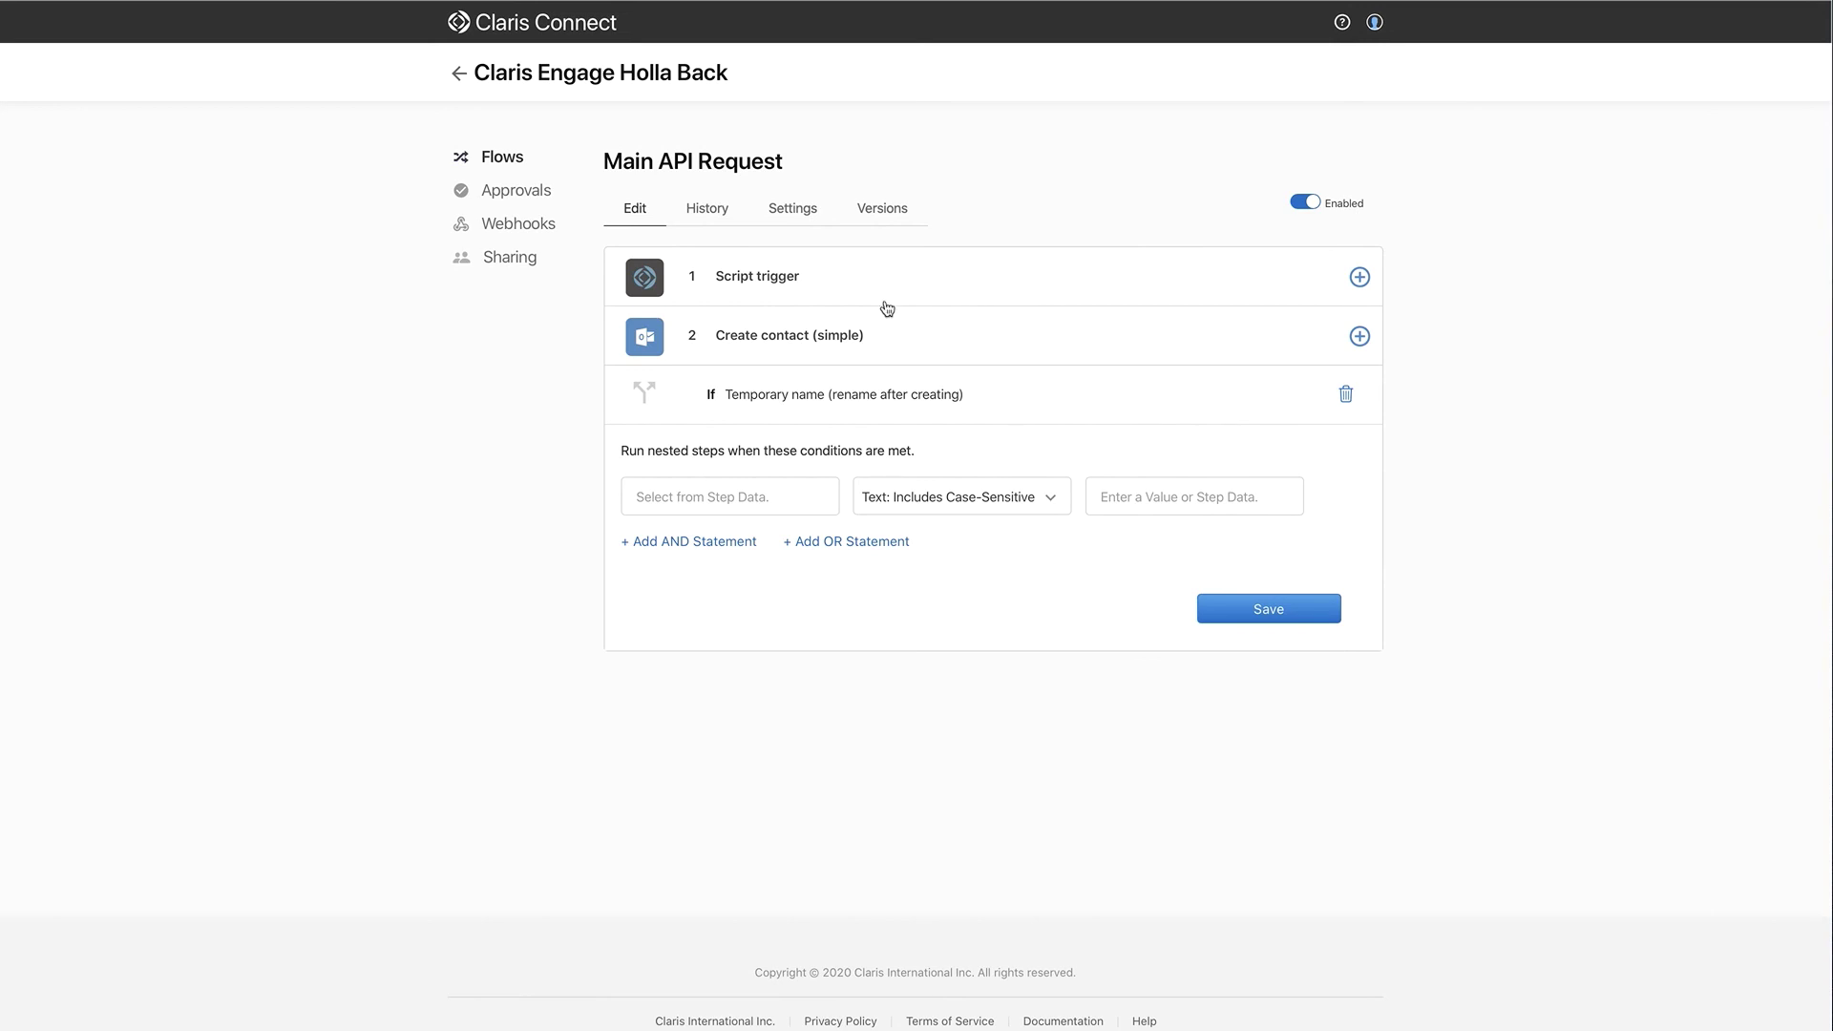
# Step: Review the callback URL in the Main API Request flow's settings, selecting the whole address to examine it
pyautogui.click(790, 209)
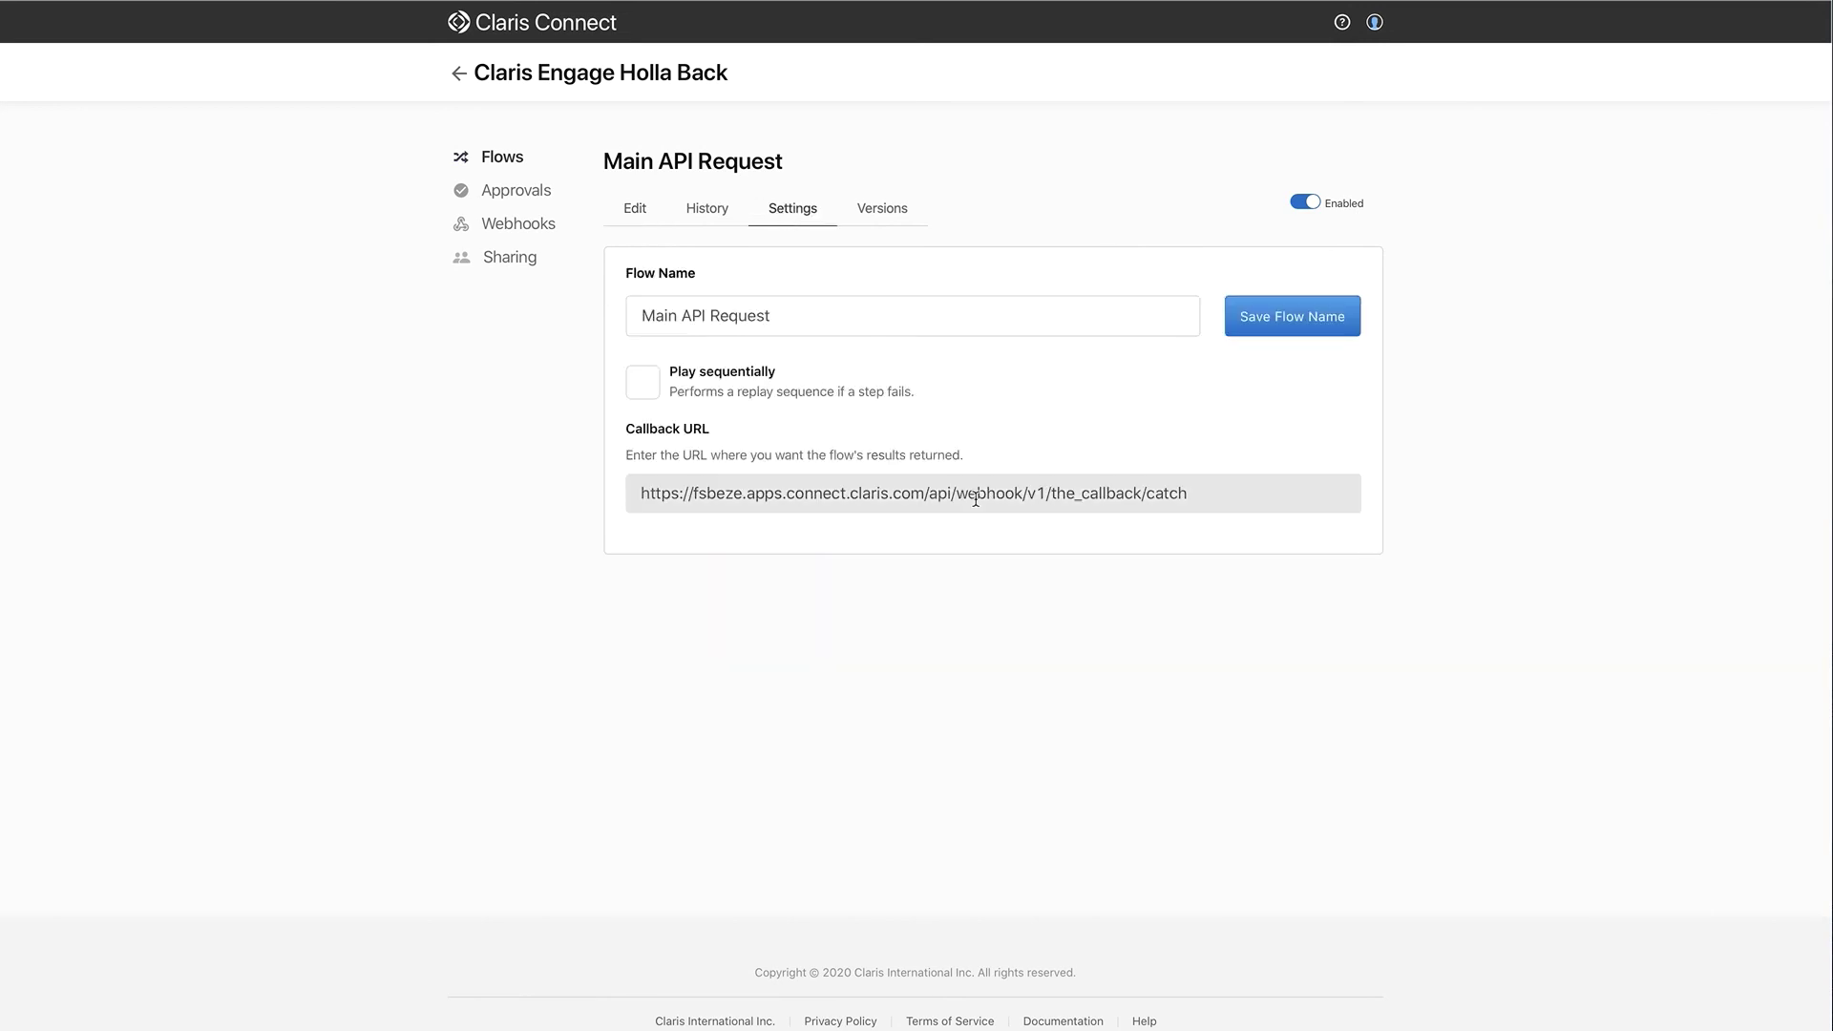
pyautogui.moveTo(1215, 499); pyautogui.dragTo(439, 440)
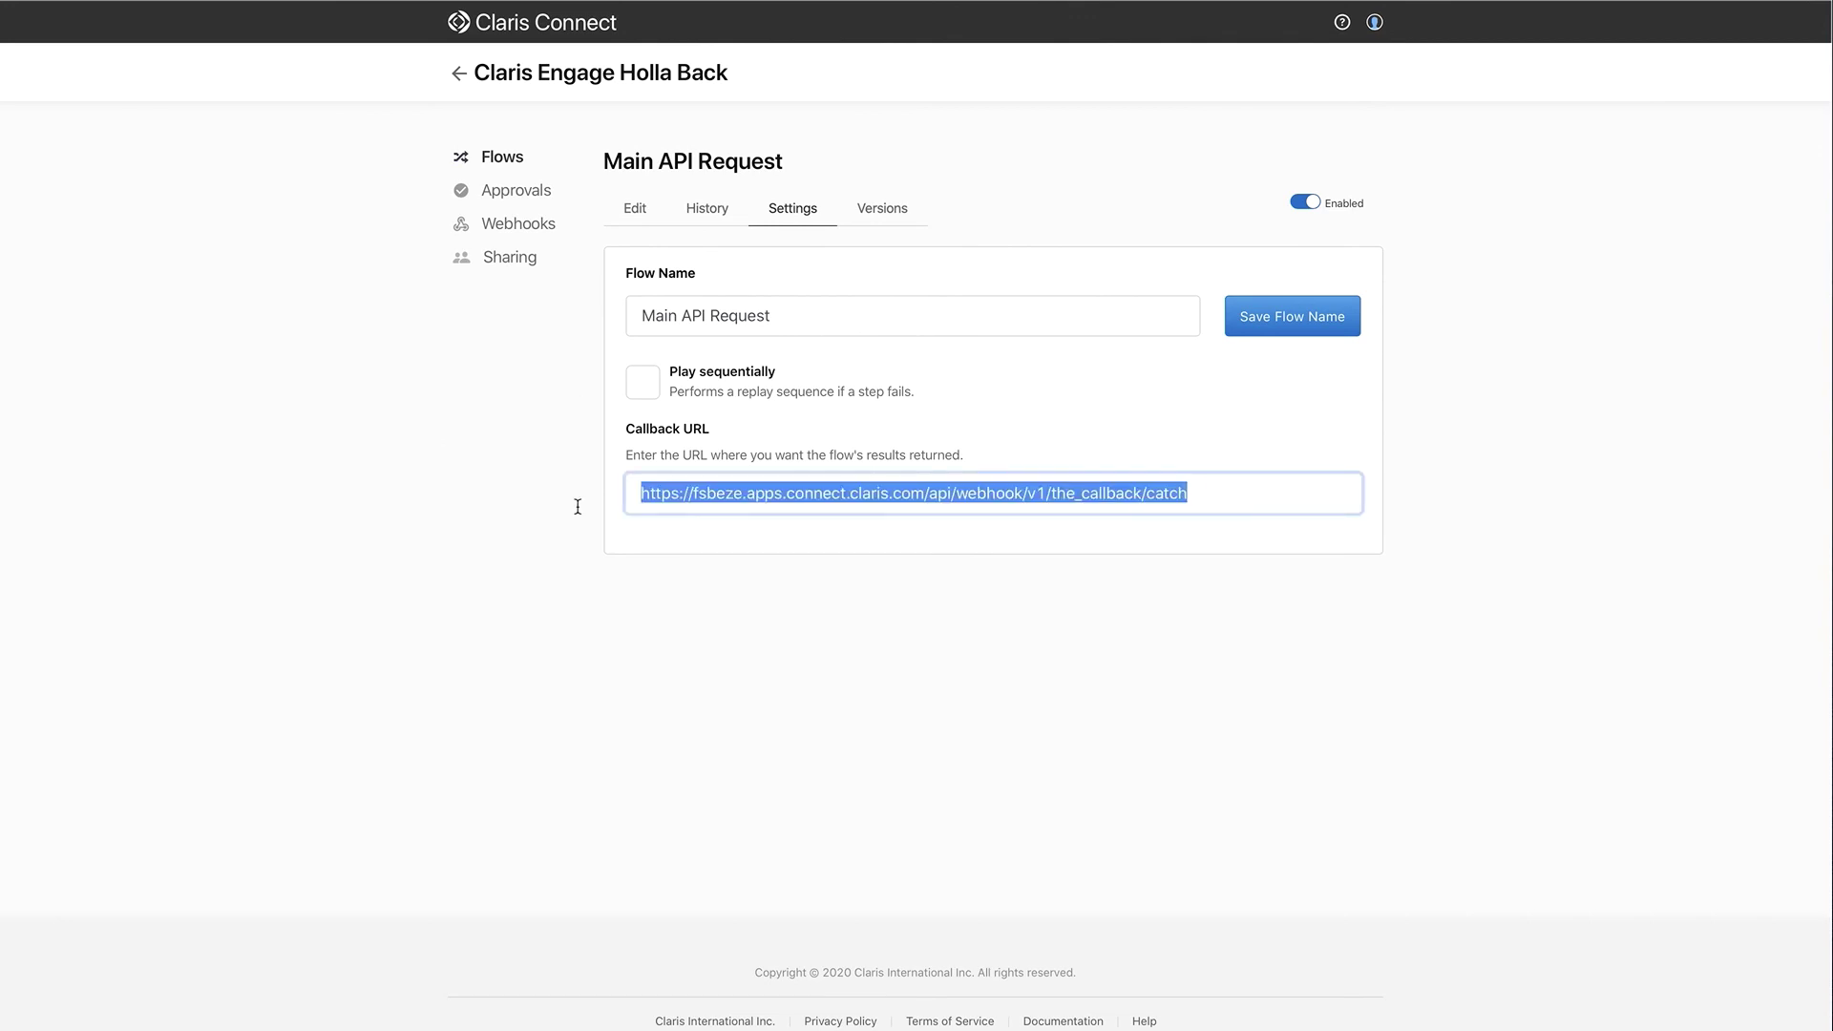
pyautogui.moveTo(578, 507); pyautogui.dragTo(698, 579)
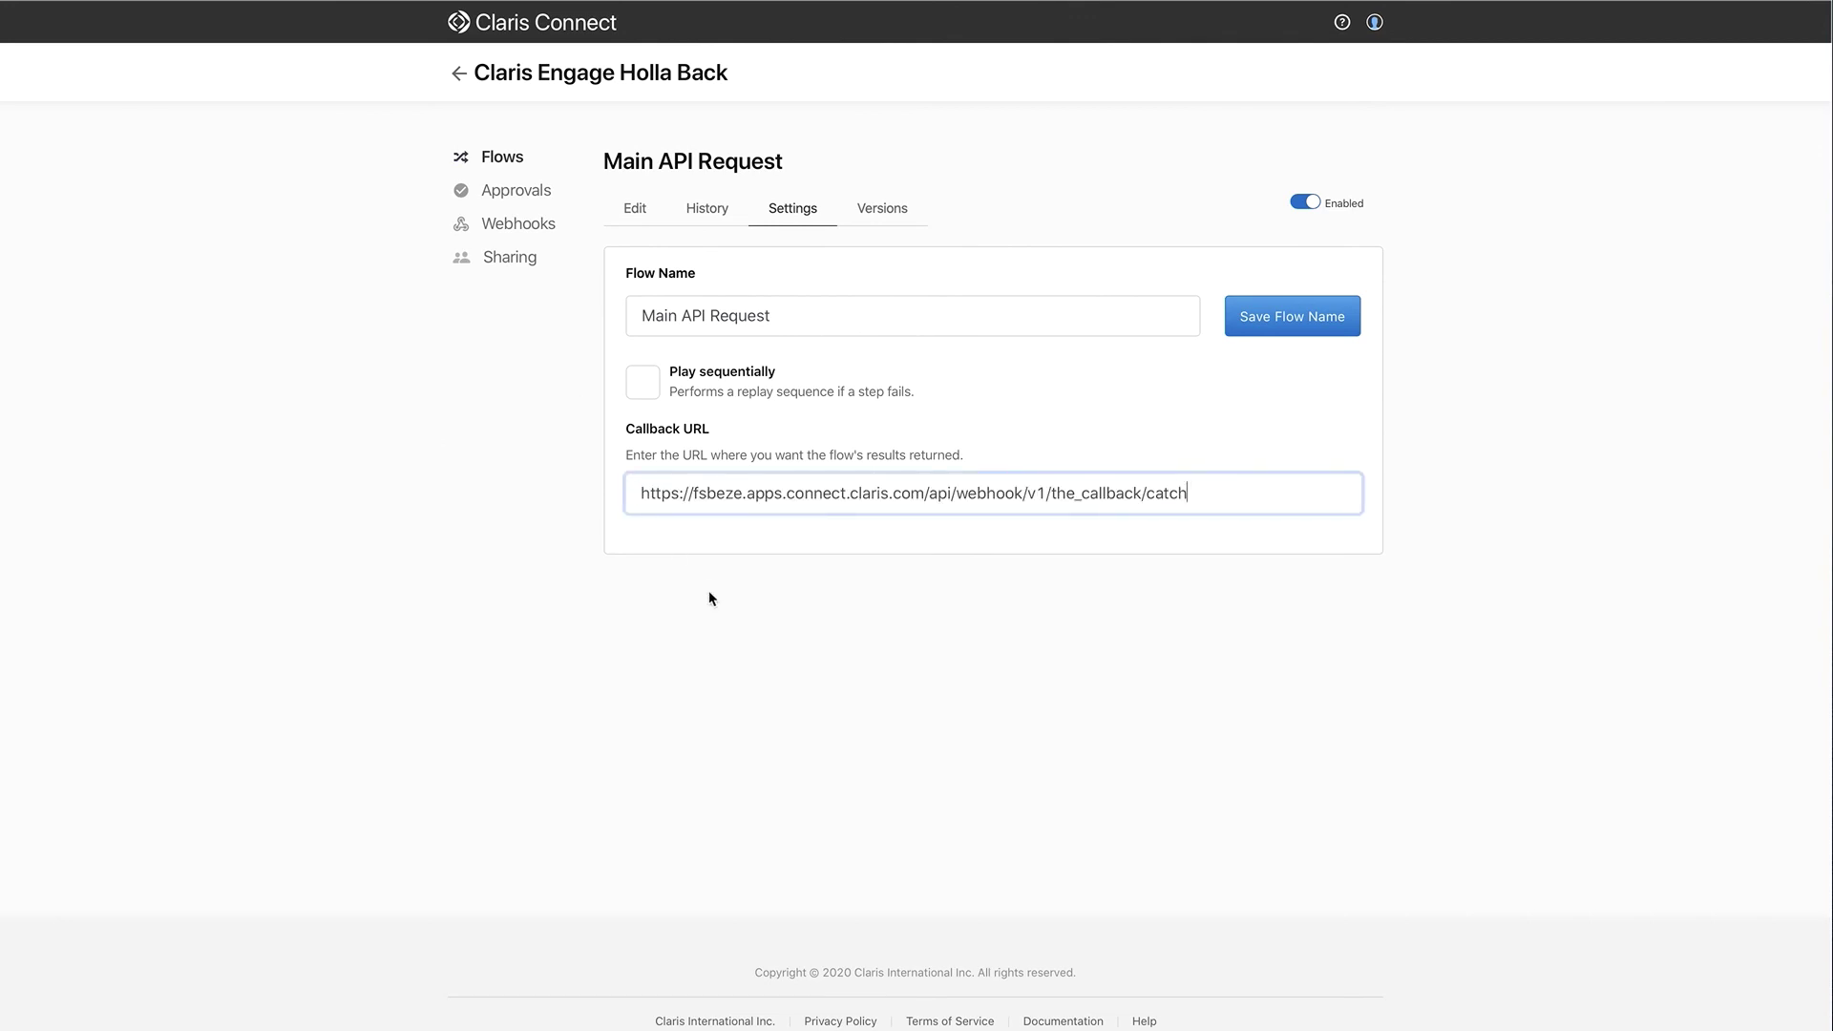